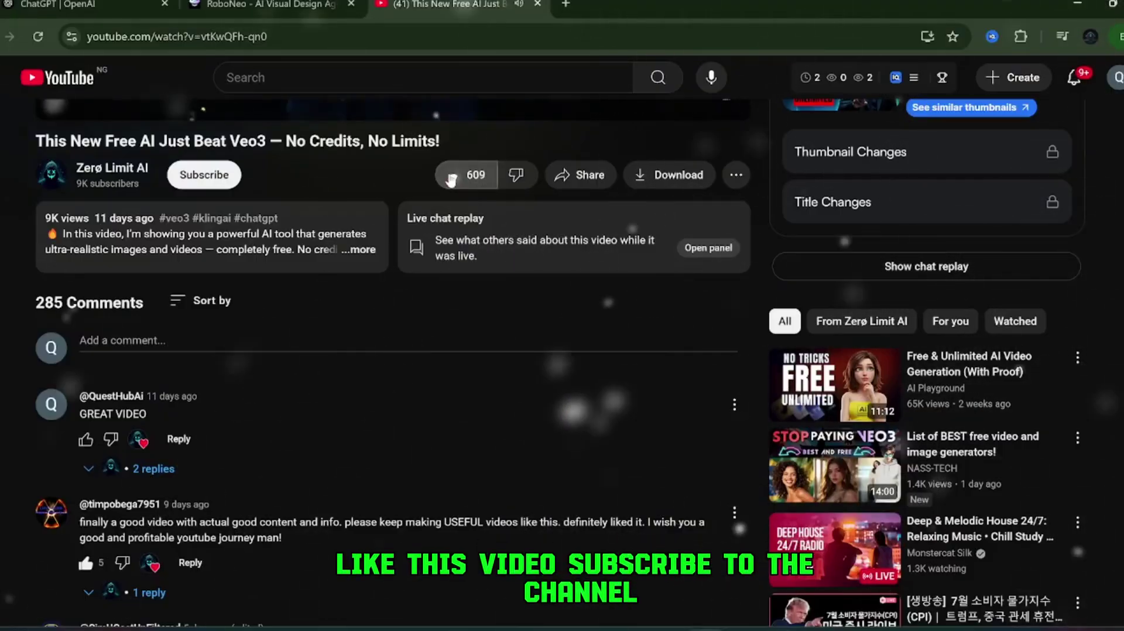
Step: Like the Veo3 video and post the comment 'WATCHED EVERY SECOND !'
{"action": "left_click", "coordinate": [451, 177]}
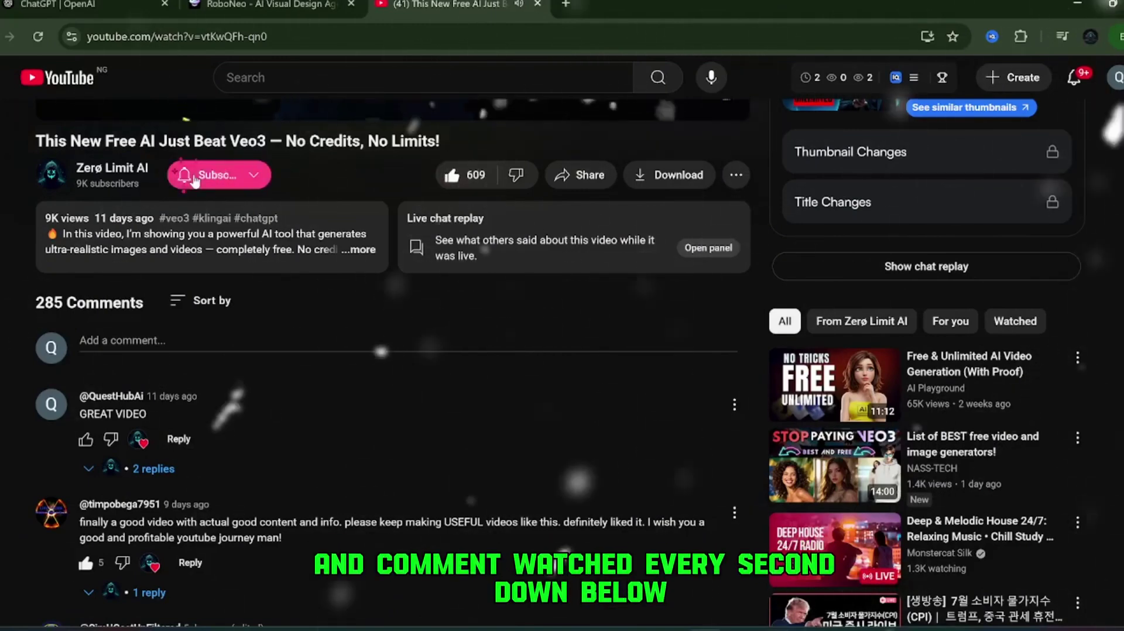
{"action": "left_click", "coordinate": [82, 341]}
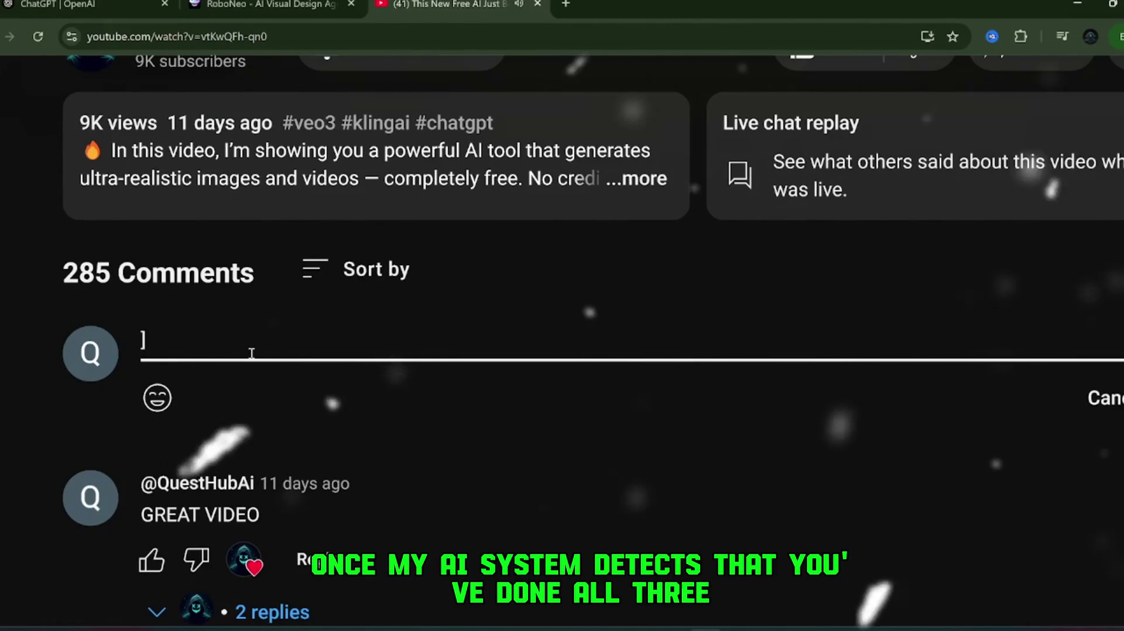
{"action": "type", "text": "WATCHED EVERY SECOND "}
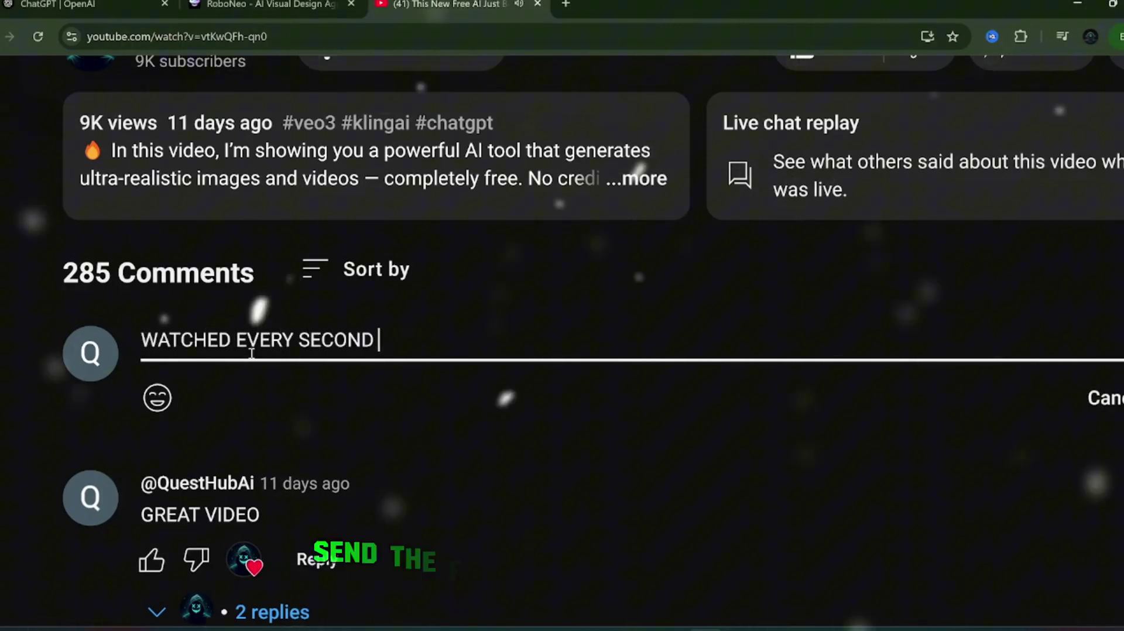
{"action": "type", "text": "!"}
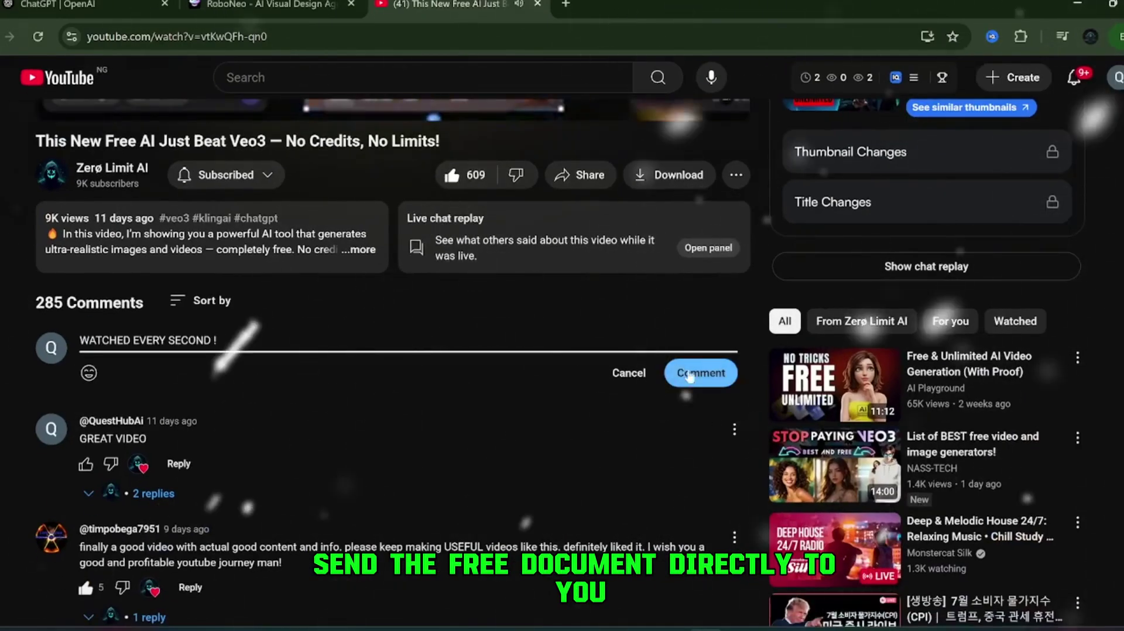
{"action": "left_click", "coordinate": [695, 376]}
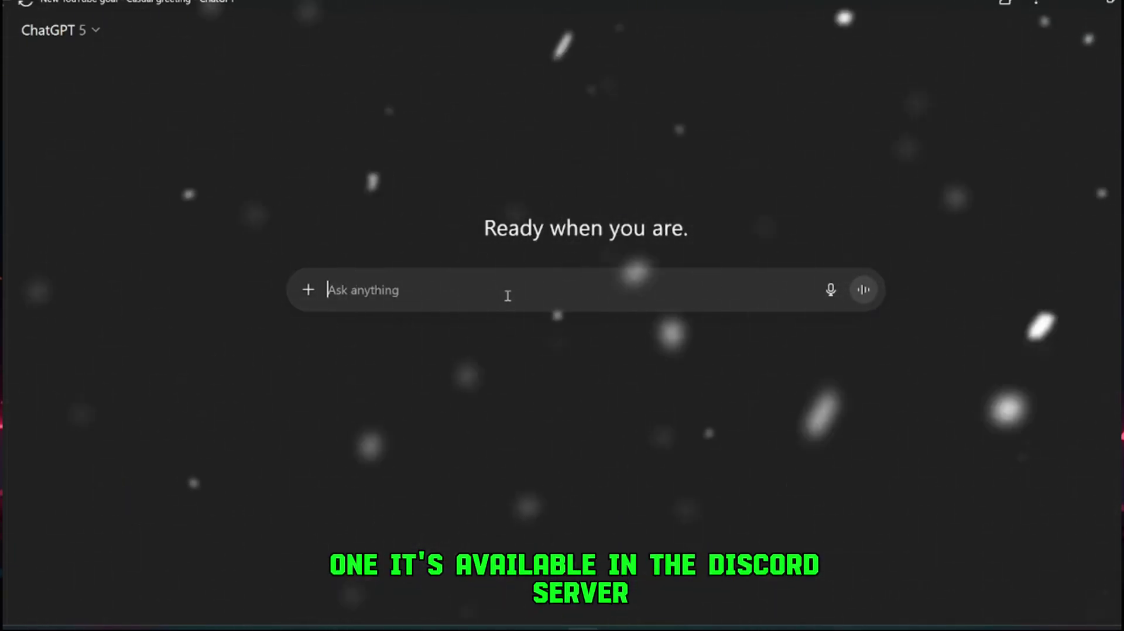
Step: Paste the long YouTube Shorts prompt-generator request into ChatGPT, review it and send it
{"action": "right_click", "coordinate": [359, 296]}
{"action": "left_click", "coordinate": [406, 472]}
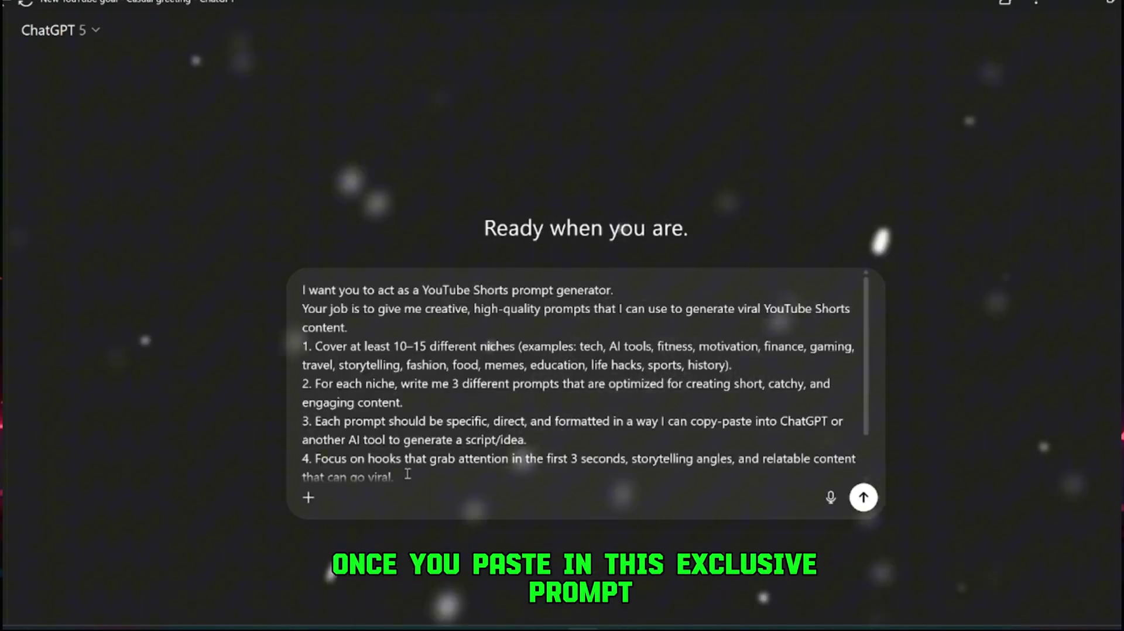
{"action": "scroll", "coordinate": [433, 434], "scroll_direction": "down", "scroll_amount": 2}
{"action": "scroll", "coordinate": [430, 433], "scroll_direction": "up", "scroll_amount": 2}
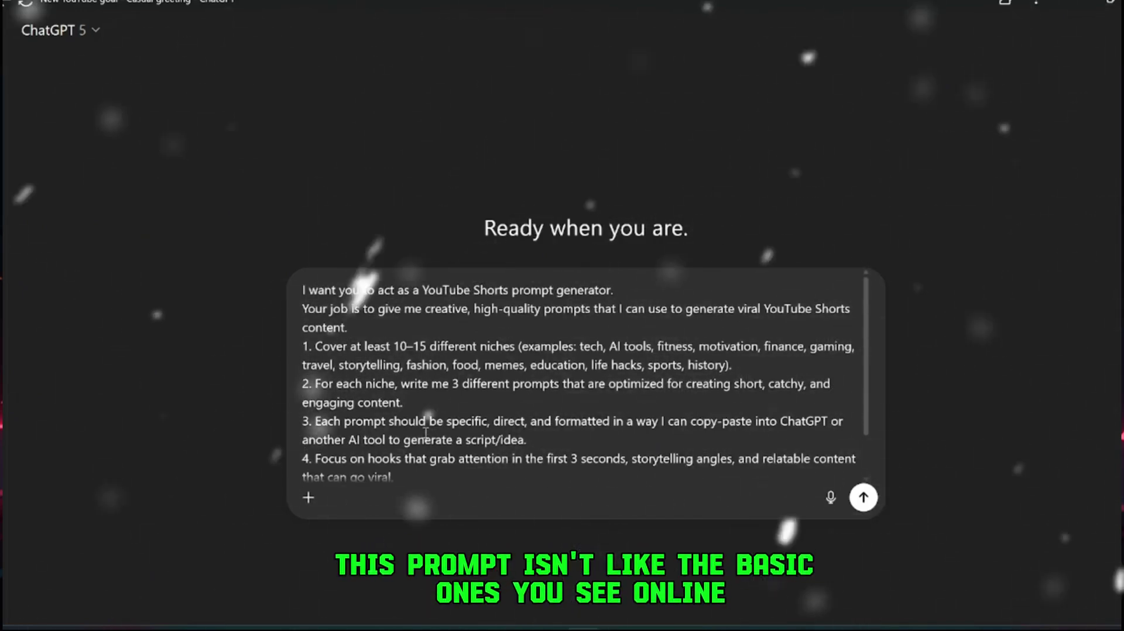
{"action": "scroll", "coordinate": [425, 434], "scroll_direction": "down", "scroll_amount": 2}
{"action": "scroll", "coordinate": [425, 433], "scroll_direction": "up", "scroll_amount": 2}
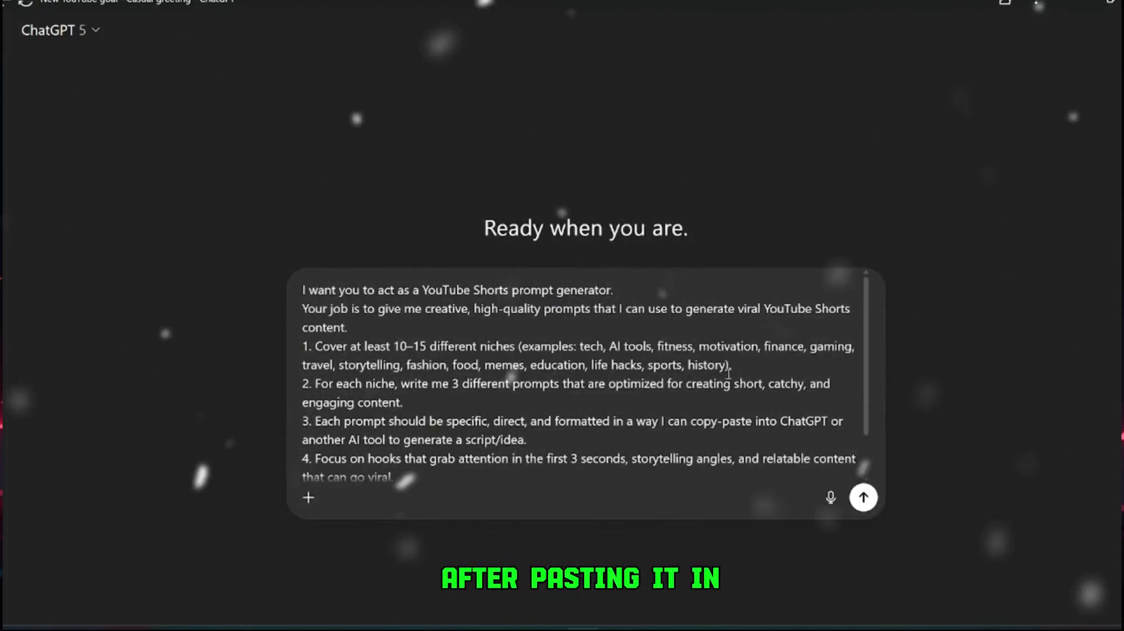
{"action": "left_click", "coordinate": [872, 507]}
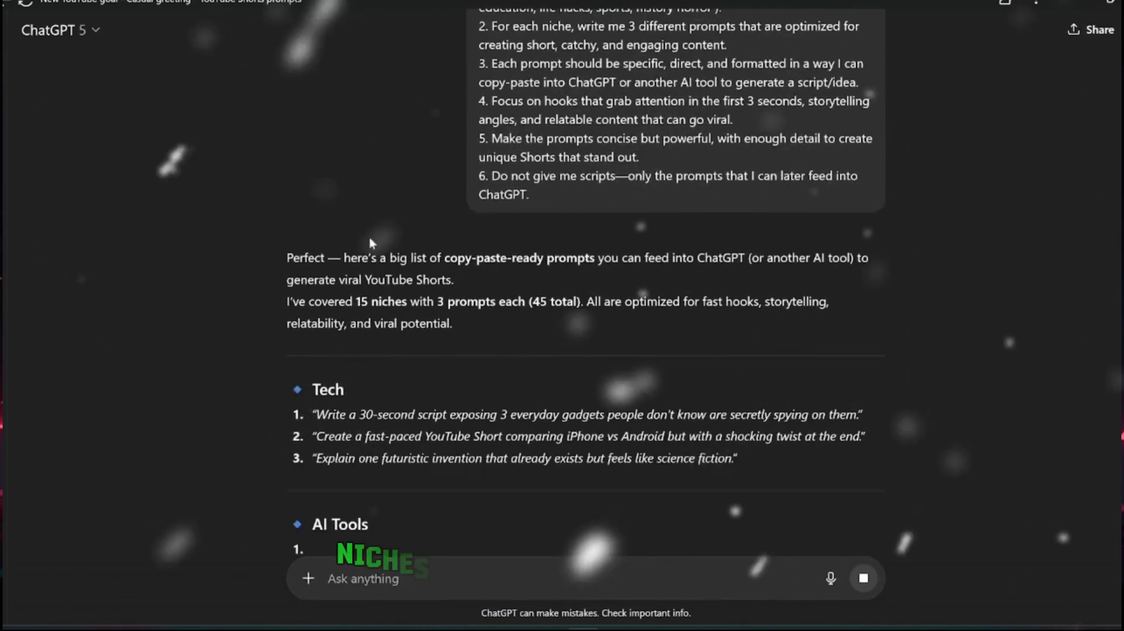
Step: Follow ChatGPT's streaming reply down to the final History & Horror niche
{"action": "scroll", "coordinate": [234, 394], "scroll_direction": "down", "scroll_amount": 2}
{"action": "scroll", "coordinate": [306, 339], "scroll_direction": "down", "scroll_amount": 2}
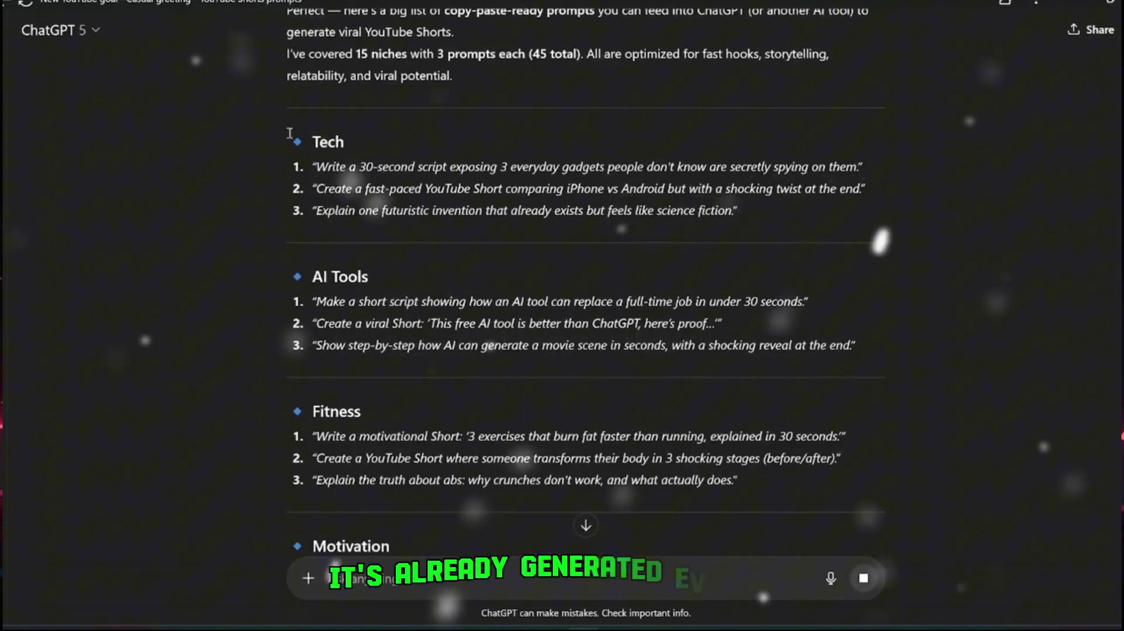
{"action": "scroll", "coordinate": [304, 199], "scroll_direction": "down", "scroll_amount": 6}
{"action": "scroll", "coordinate": [316, 305], "scroll_direction": "down", "scroll_amount": 8}
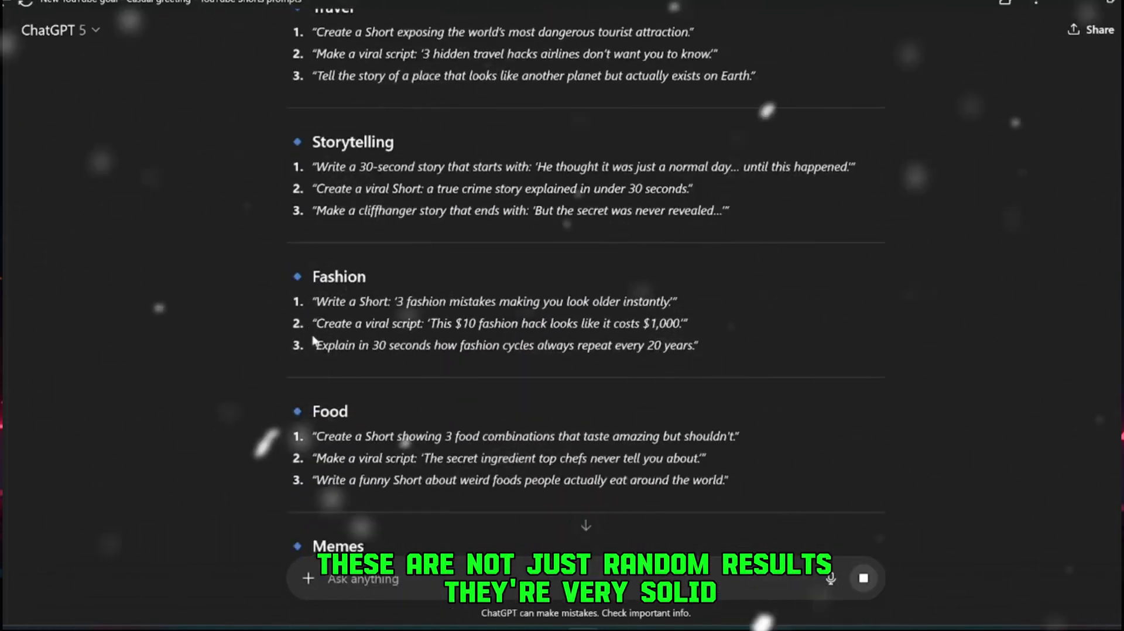
{"action": "scroll", "coordinate": [301, 375], "scroll_direction": "down", "scroll_amount": 3}
{"action": "scroll", "coordinate": [296, 422], "scroll_direction": "down", "scroll_amount": 2}
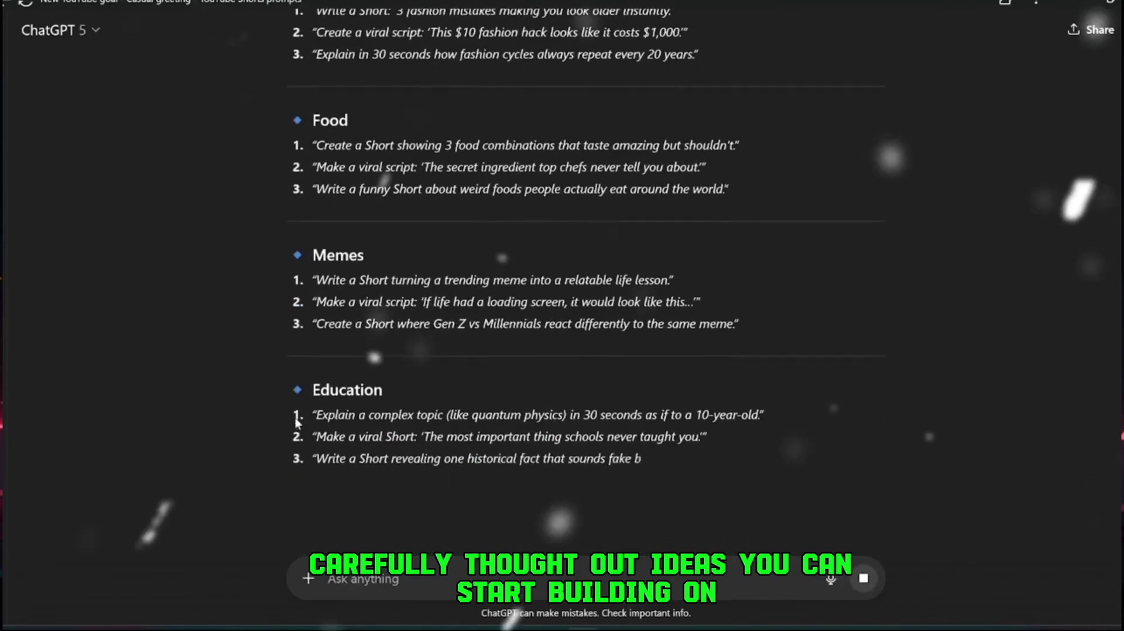
{"action": "scroll", "coordinate": [311, 468], "scroll_direction": "down", "scroll_amount": 4}
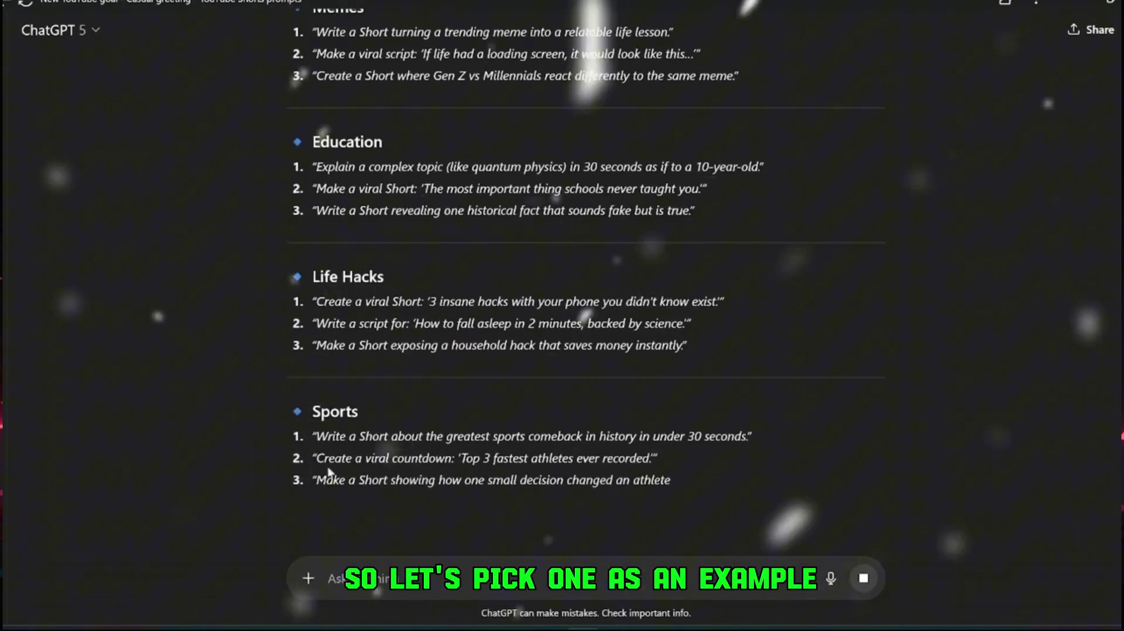
{"action": "scroll", "coordinate": [318, 492], "scroll_direction": "down", "scroll_amount": 3}
{"action": "scroll", "coordinate": [286, 460], "scroll_direction": "down", "scroll_amount": 3}
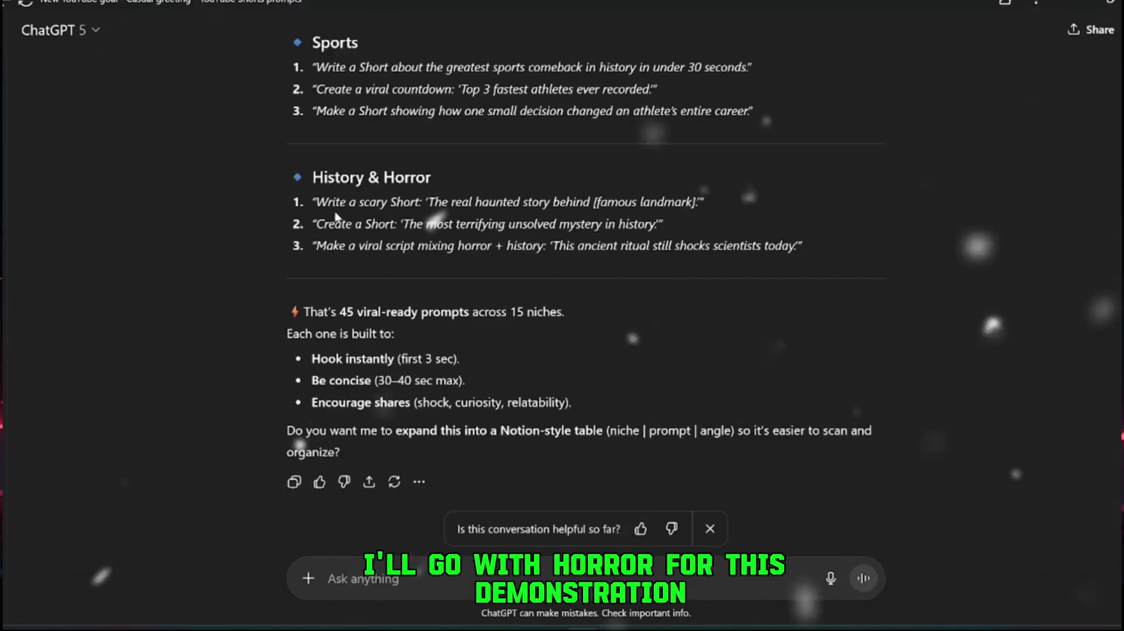
Step: Send the first History & Horror prompt to ChatGPT in a new chat
{"action": "left_click_drag", "start_coordinate": [317, 201], "coordinate": [696, 205]}
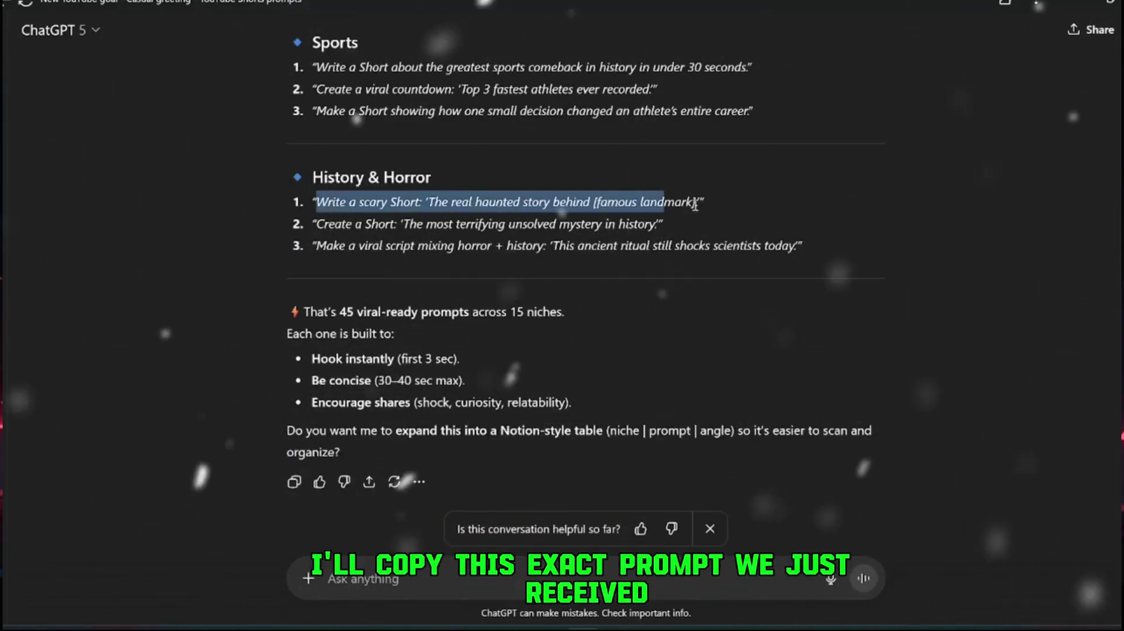
{"action": "left_click", "coordinate": [3, 29]}
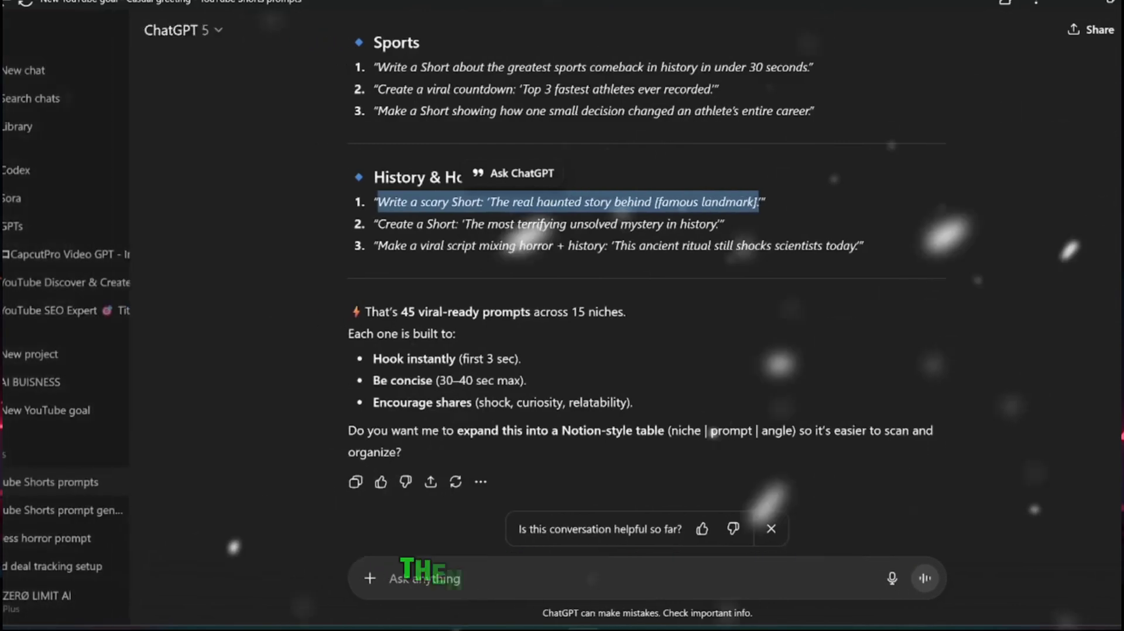
{"action": "left_click", "coordinate": [23, 70]}
{"action": "left_click", "coordinate": [134, 29]}
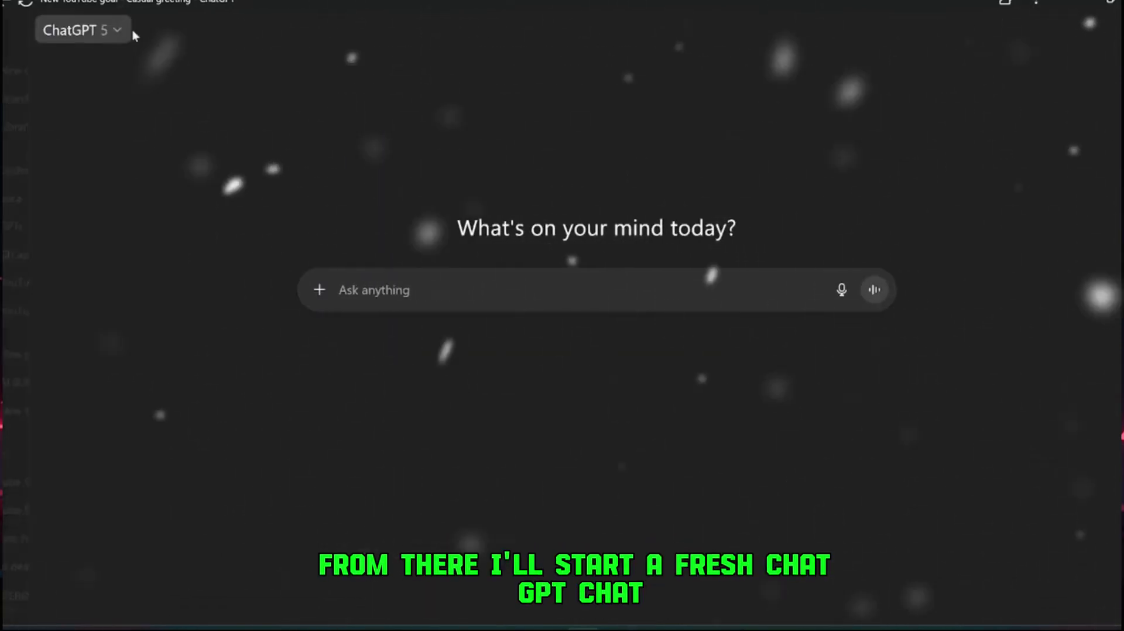
{"action": "right_click", "coordinate": [402, 289]}
{"action": "left_click", "coordinate": [438, 468]}
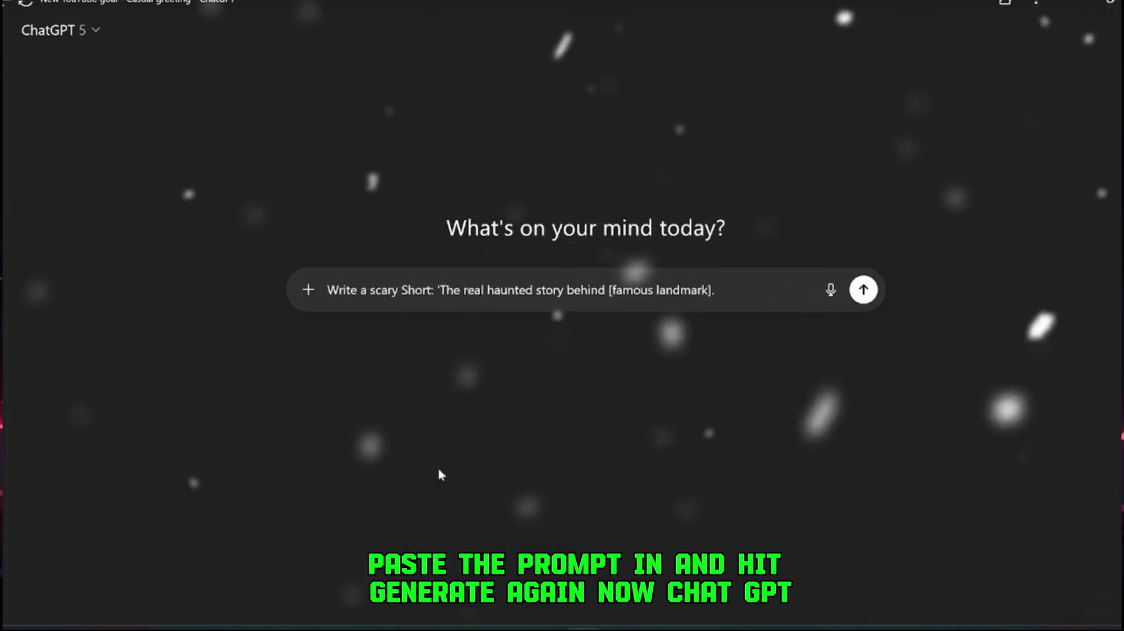
{"action": "key", "text": "Return"}
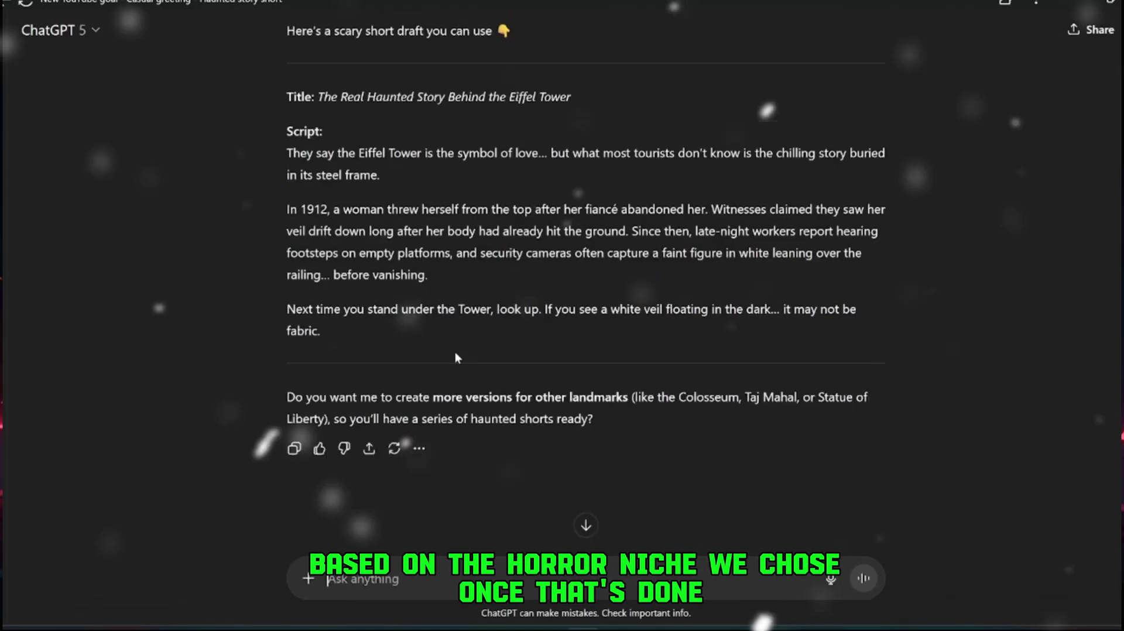
Step: Select the generated haunted Eiffel Tower Short script
{"action": "scroll", "coordinate": [454, 352], "scroll_direction": "up", "scroll_amount": 3}
{"action": "left_click_drag", "start_coordinate": [286, 238], "coordinate": [591, 493]}
{"action": "key", "text": "ctrl+c"}
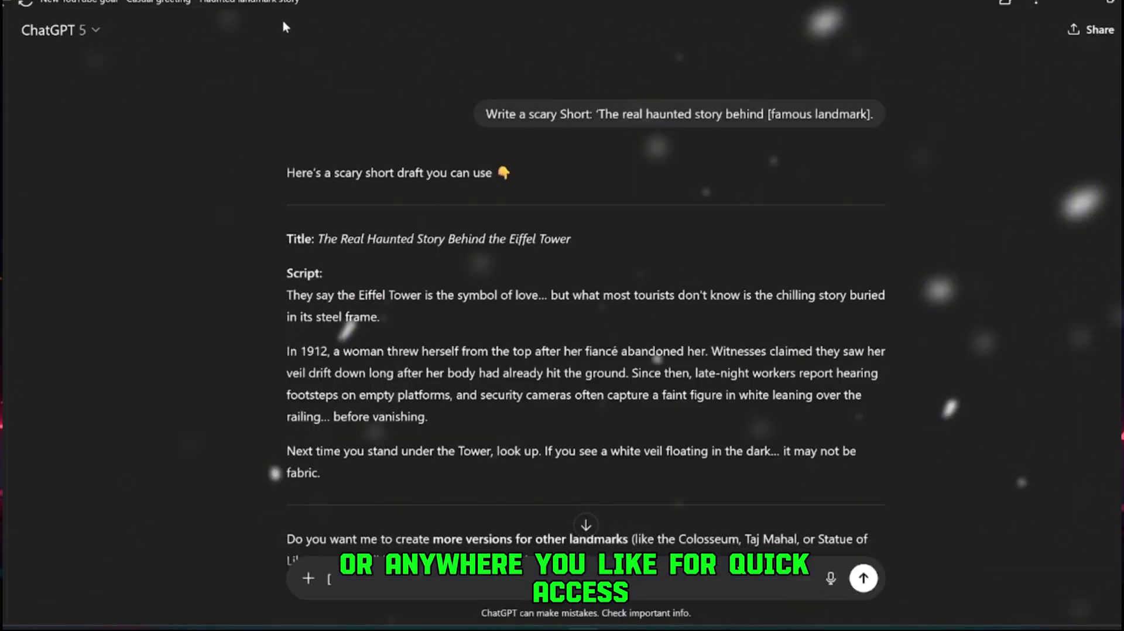
{"action": "scroll", "coordinate": [537, 503], "scroll_direction": "down", "scroll_amount": 1}
{"action": "scroll", "coordinate": [862, 577], "scroll_direction": "up", "scroll_amount": 1}
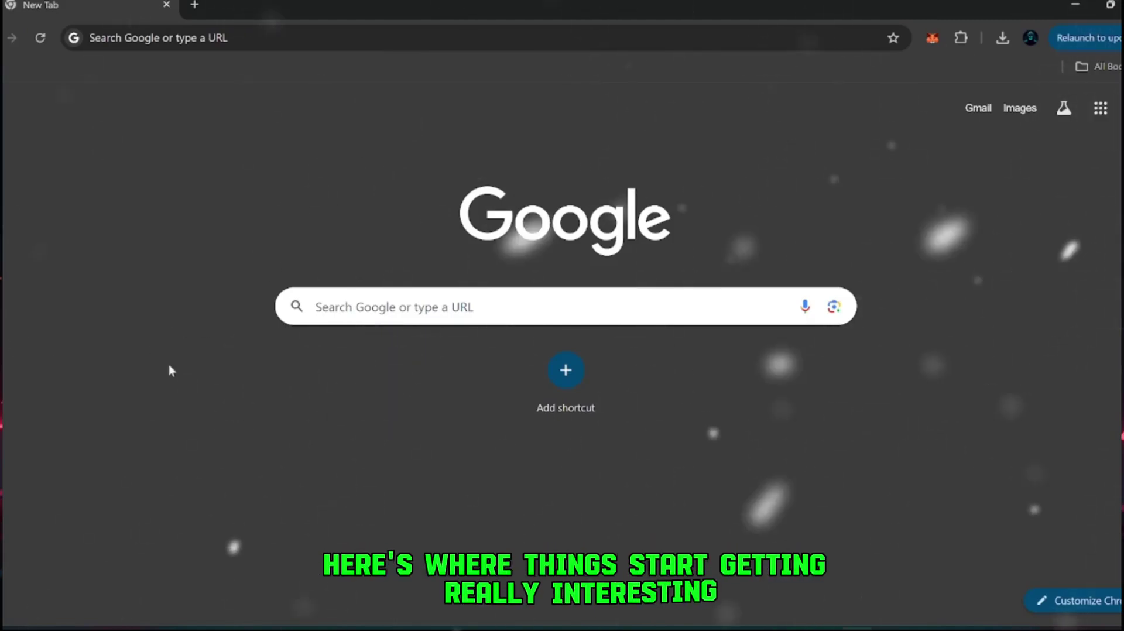
Step: Search 'veo3 flow' and open the Google Labs Flow result
{"action": "left_click", "coordinate": [243, 39]}
{"action": "type", "text": "veo3"}
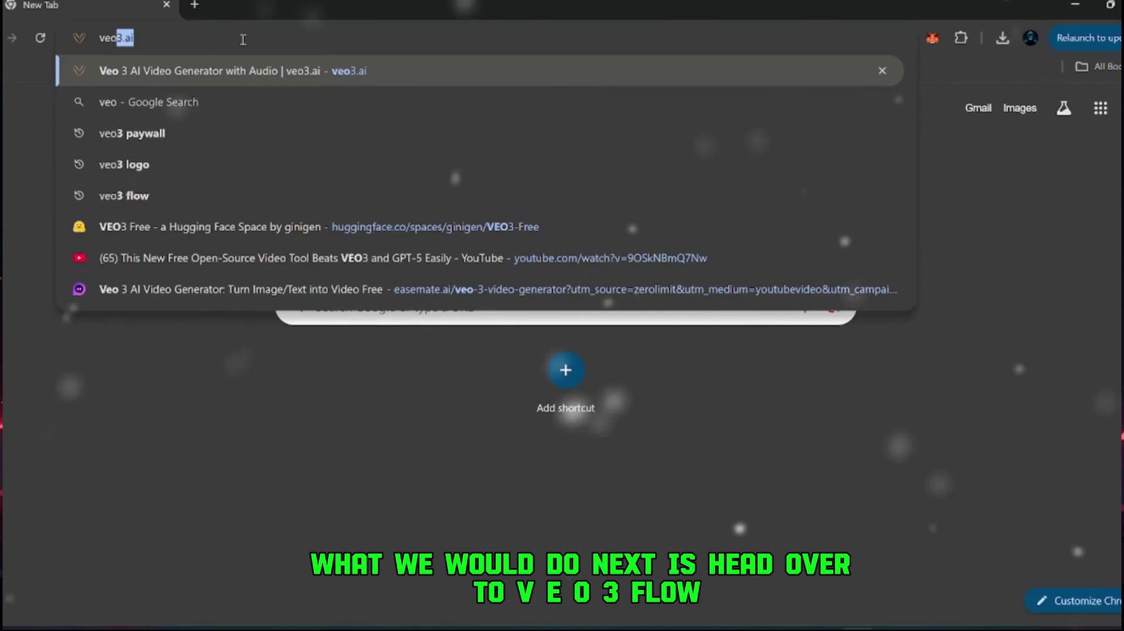
{"action": "type", "text": " flow"}
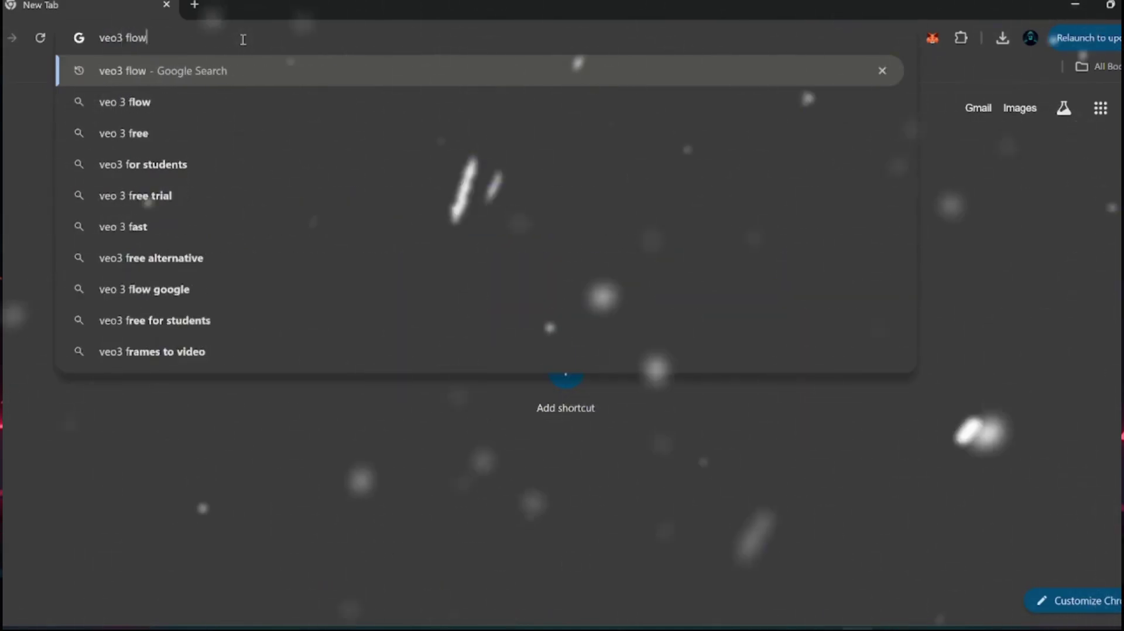
{"action": "key", "text": "Return"}
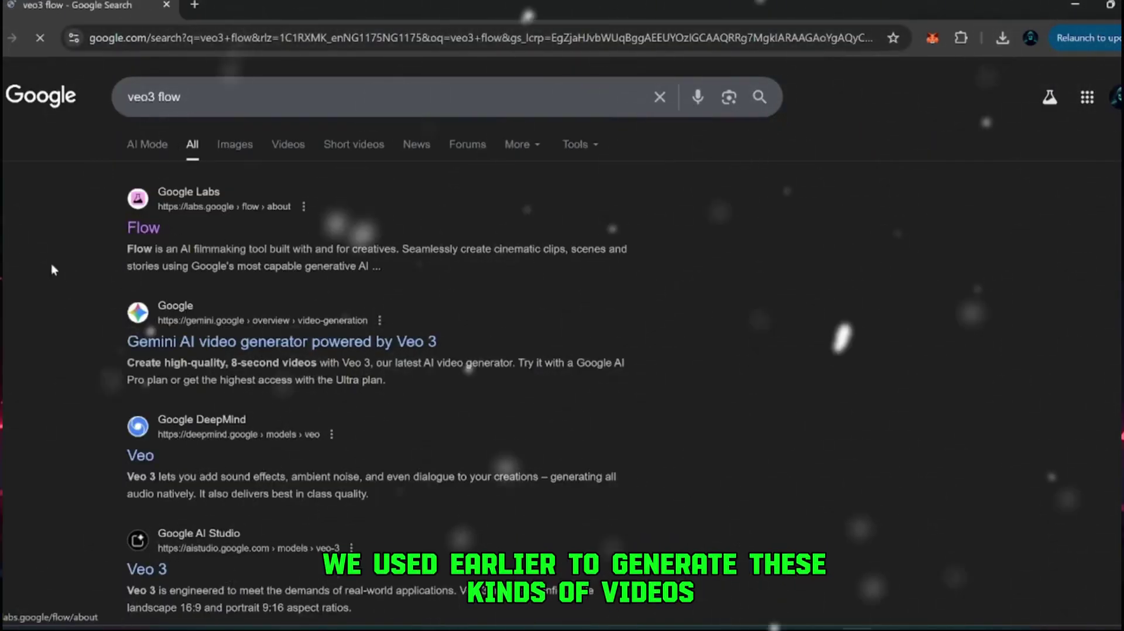
{"action": "left_click", "coordinate": [142, 230]}
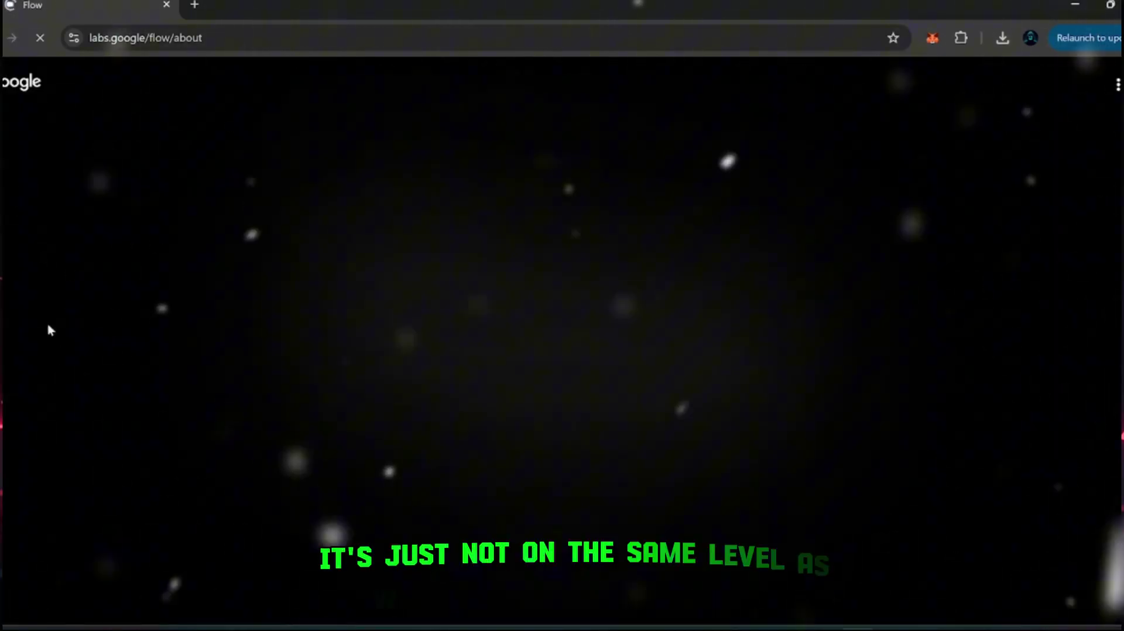
Step: Browse the Flow about page, then start a new tab for Mootion
{"action": "scroll", "coordinate": [215, 351], "scroll_direction": "down", "scroll_amount": 5}
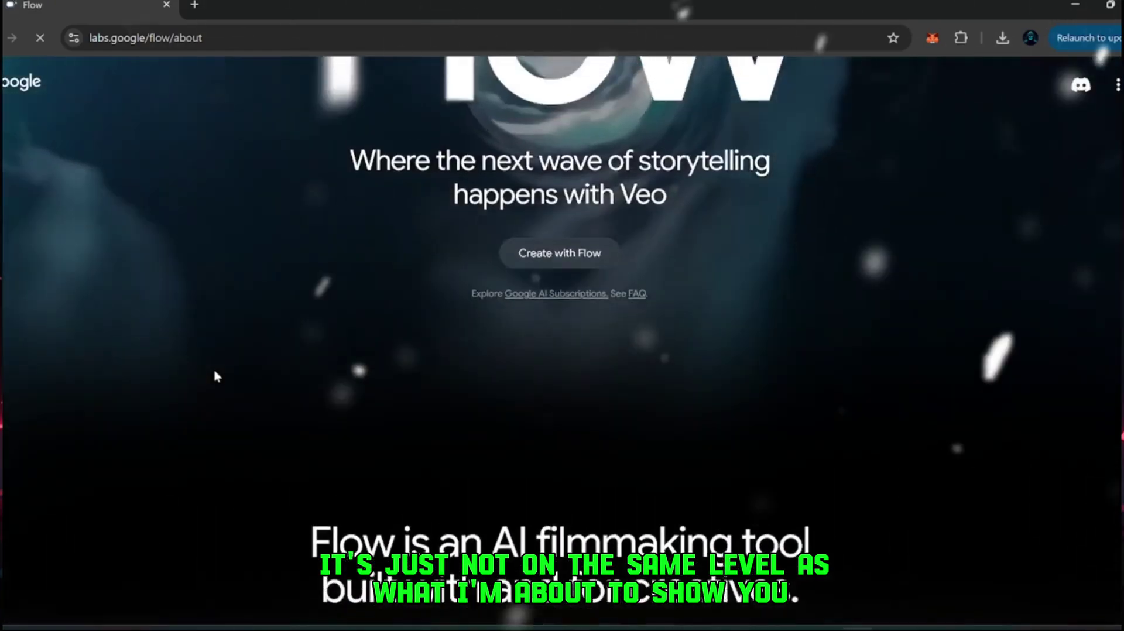
{"action": "scroll", "coordinate": [215, 375], "scroll_direction": "down", "scroll_amount": 8}
{"action": "scroll", "coordinate": [214, 369], "scroll_direction": "down", "scroll_amount": 10}
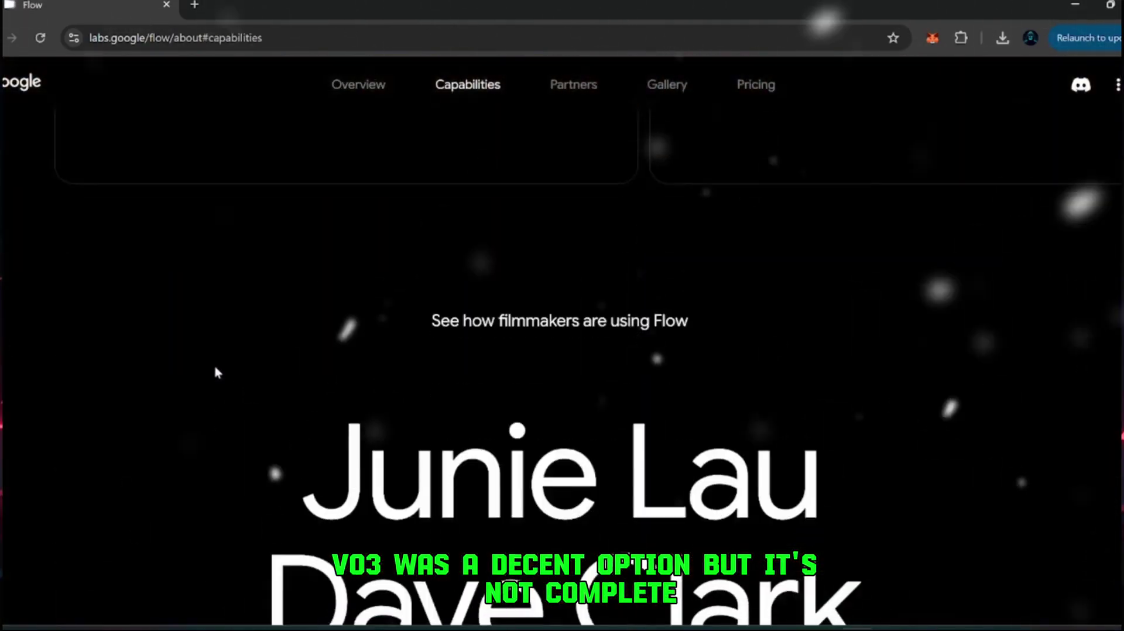
{"action": "scroll", "coordinate": [214, 368], "scroll_direction": "up", "scroll_amount": 12}
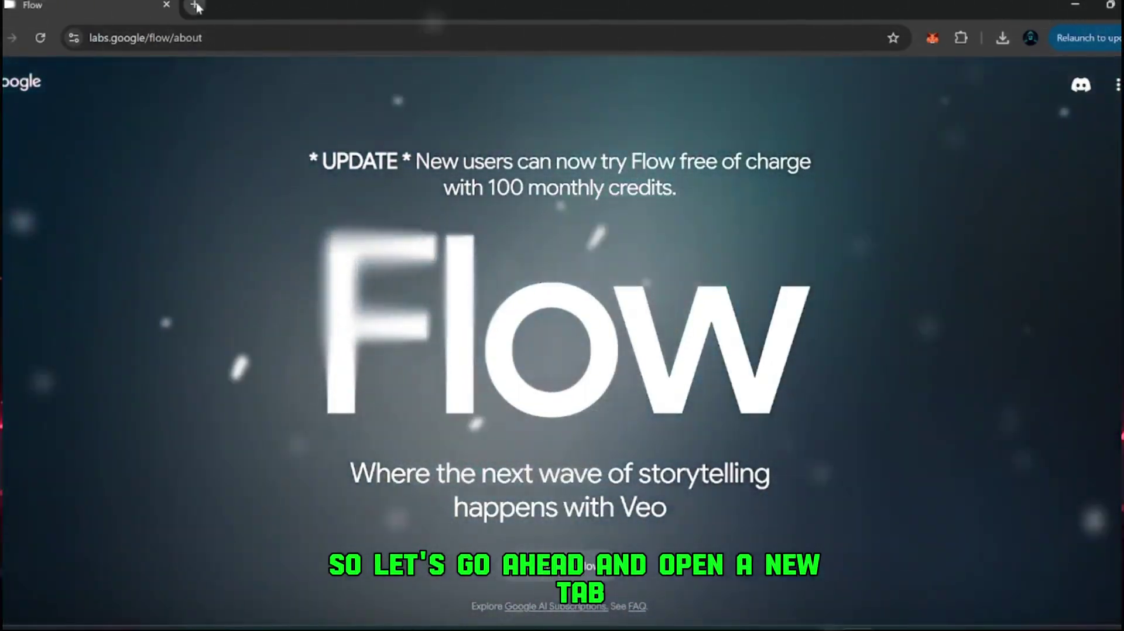
{"action": "left_click", "coordinate": [194, 5]}
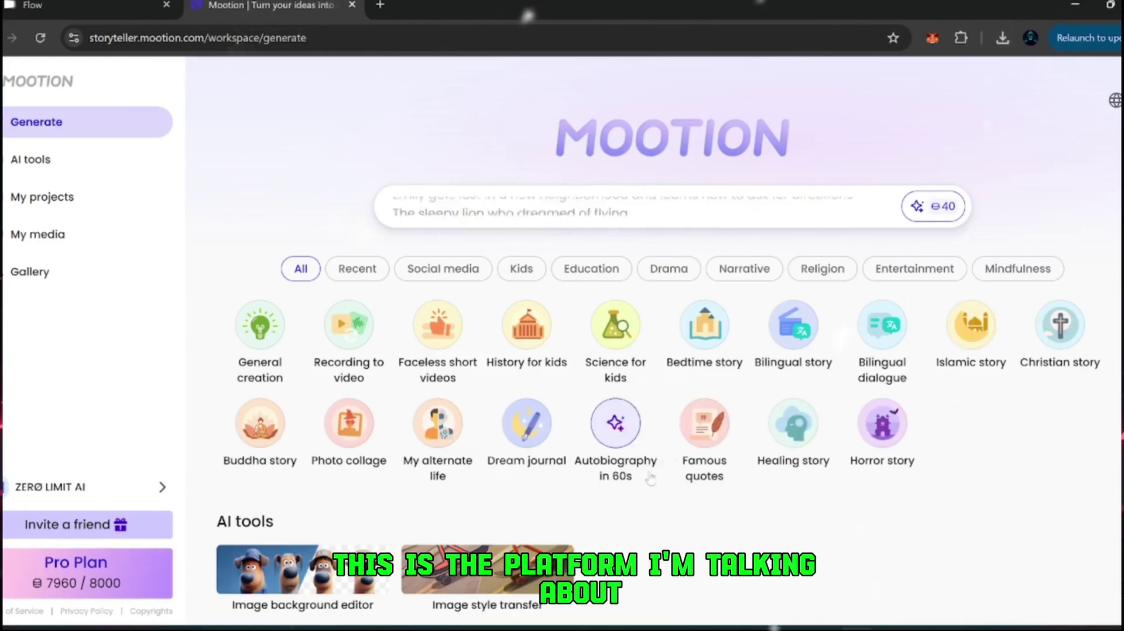
Step: Start a Horror story in Mootion and paste the Eiffel Tower horror script into its prompt
{"action": "scroll", "coordinate": [648, 476], "scroll_direction": "down", "scroll_amount": 3}
{"action": "scroll", "coordinate": [647, 477], "scroll_direction": "up", "scroll_amount": 3}
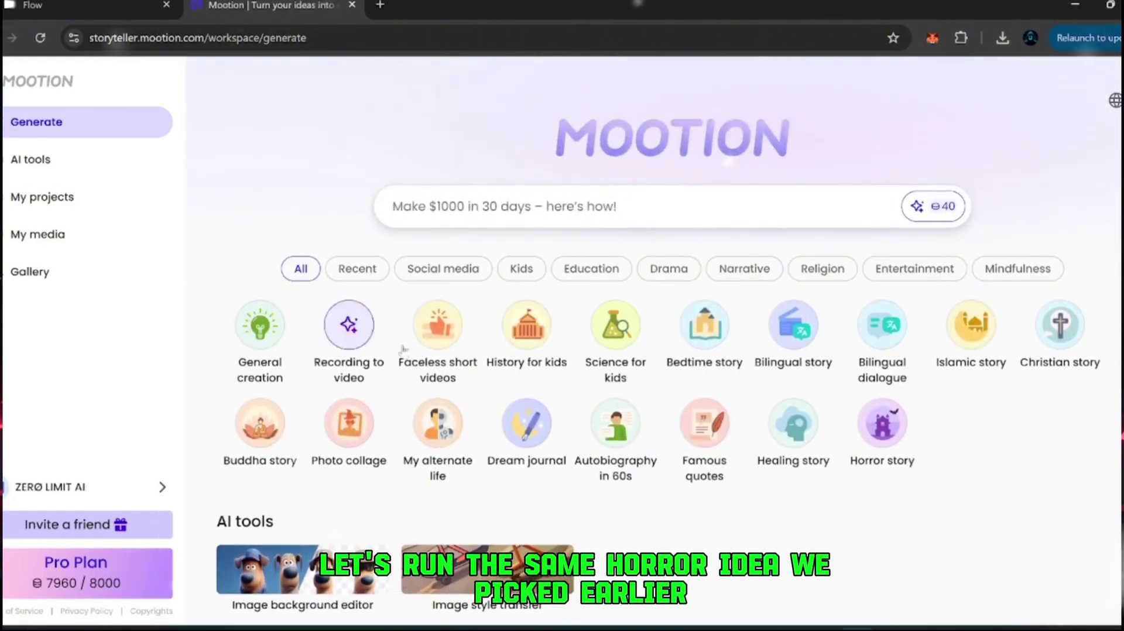
{"action": "scroll", "coordinate": [728, 464], "scroll_direction": "down", "scroll_amount": 2}
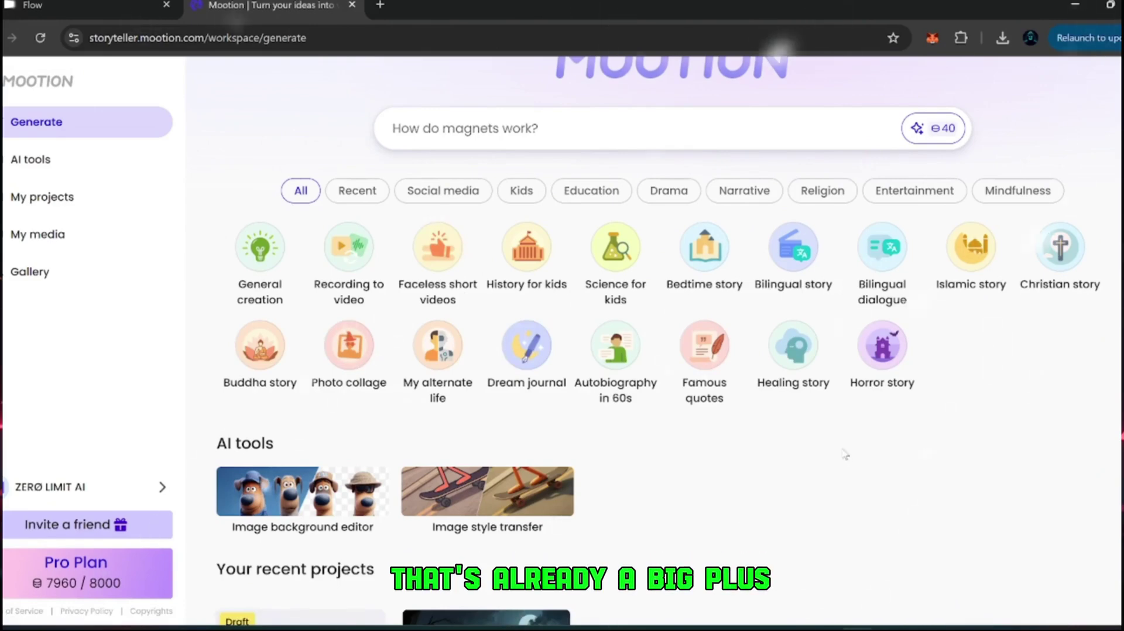
{"action": "left_click", "coordinate": [878, 357]}
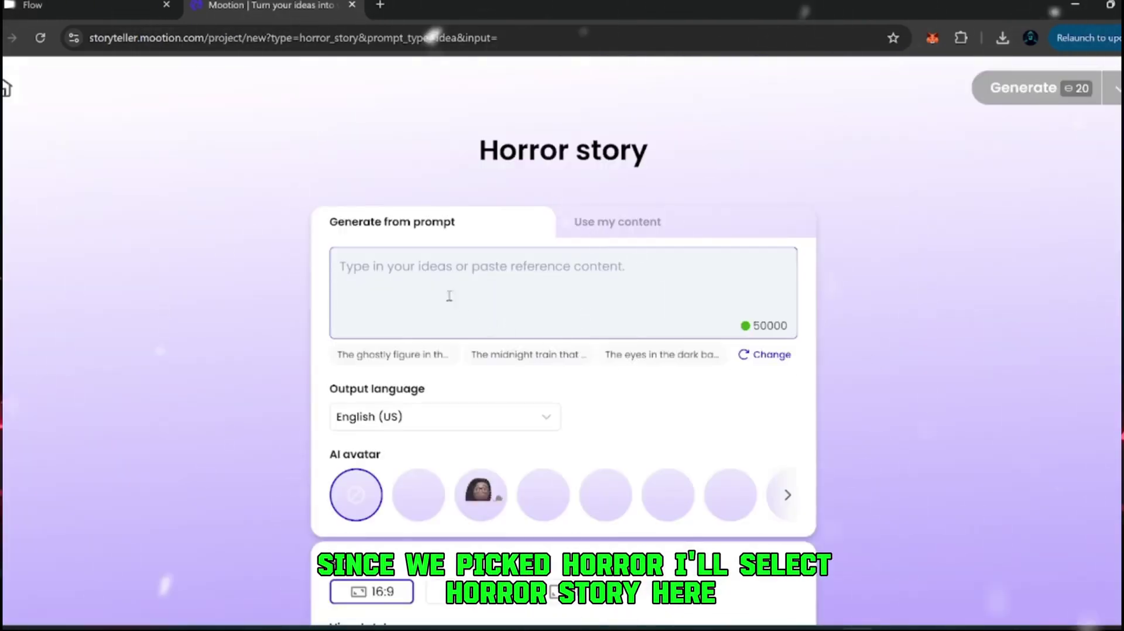
{"action": "right_click", "coordinate": [401, 271]}
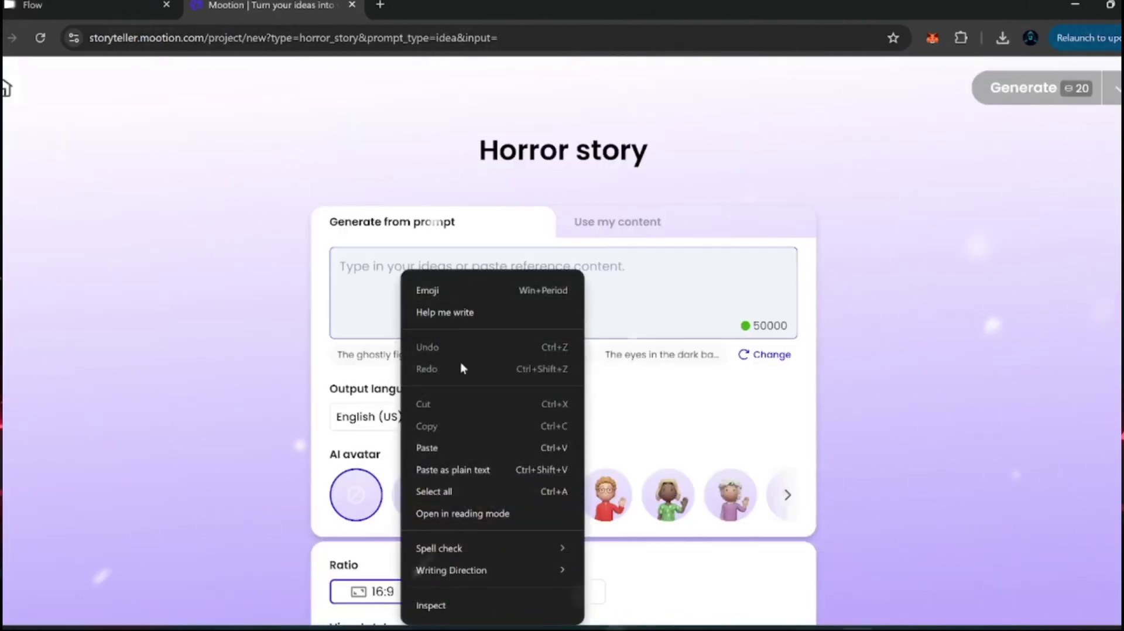
{"action": "left_click", "coordinate": [457, 446]}
{"action": "scroll", "coordinate": [513, 387], "scroll_direction": "down", "scroll_amount": 6}
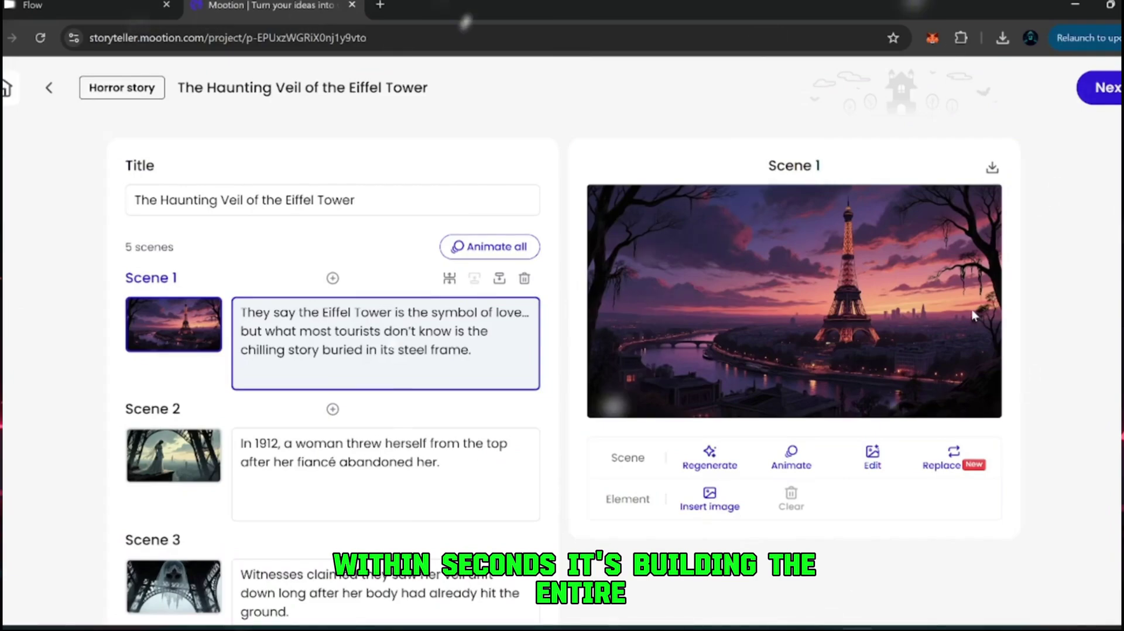
Step: Review Scenes 1–5 of The Haunting Veil of the Eiffel Tower storyboard
{"action": "scroll", "coordinate": [276, 367], "scroll_direction": "down", "scroll_amount": 6}
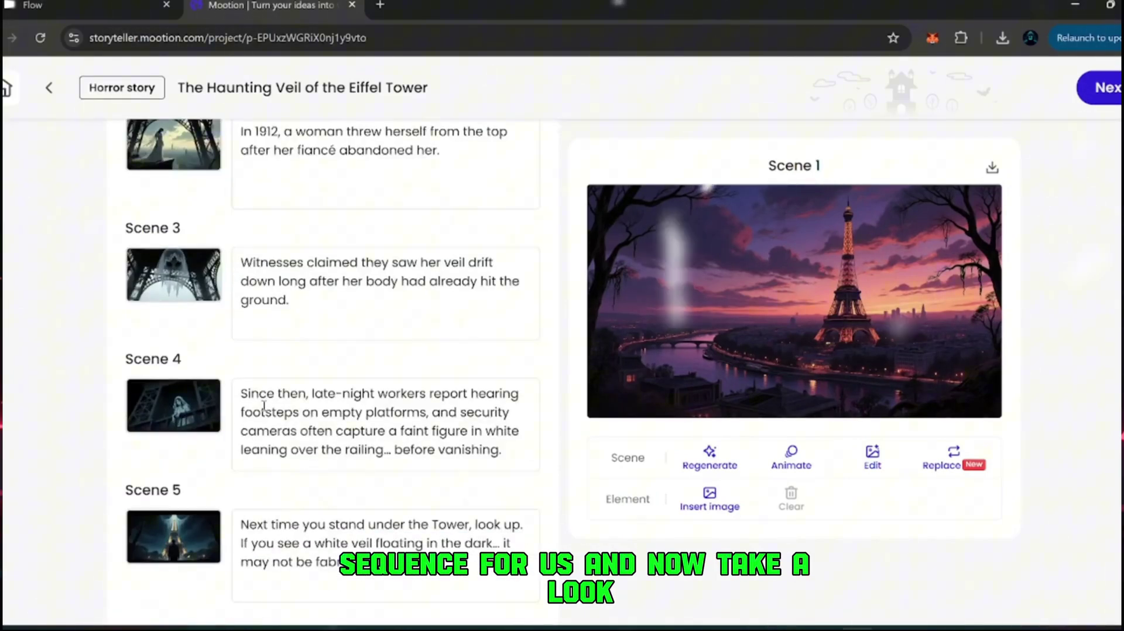
{"action": "scroll", "coordinate": [257, 410], "scroll_direction": "up", "scroll_amount": 6}
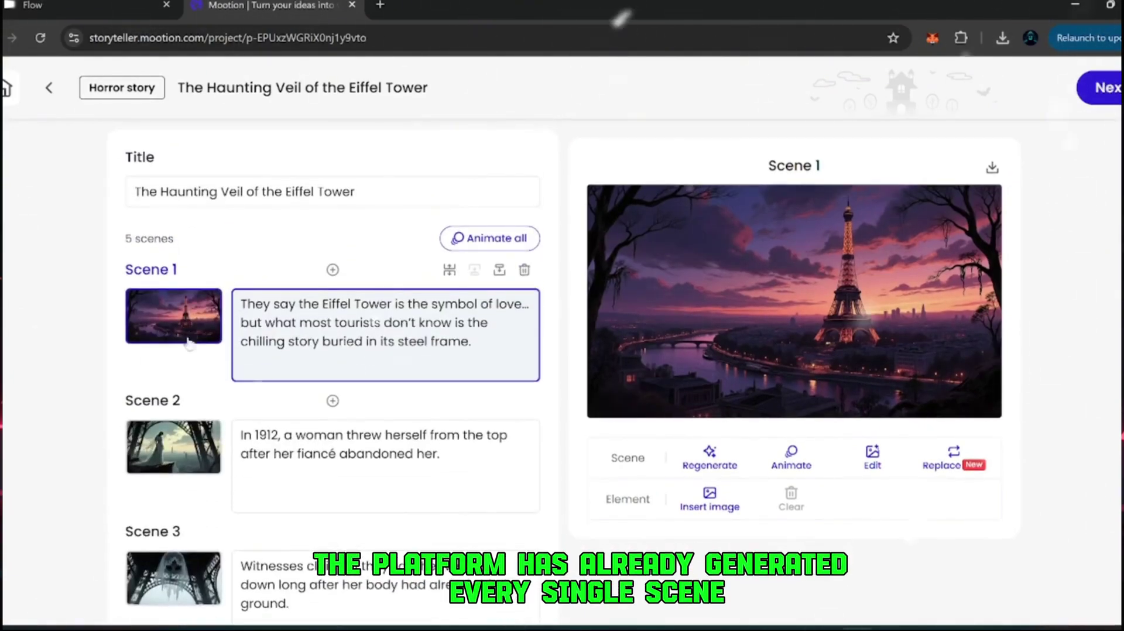
{"action": "scroll", "coordinate": [328, 410], "scroll_direction": "down", "scroll_amount": 4}
{"action": "scroll", "coordinate": [328, 409], "scroll_direction": "up", "scroll_amount": 3}
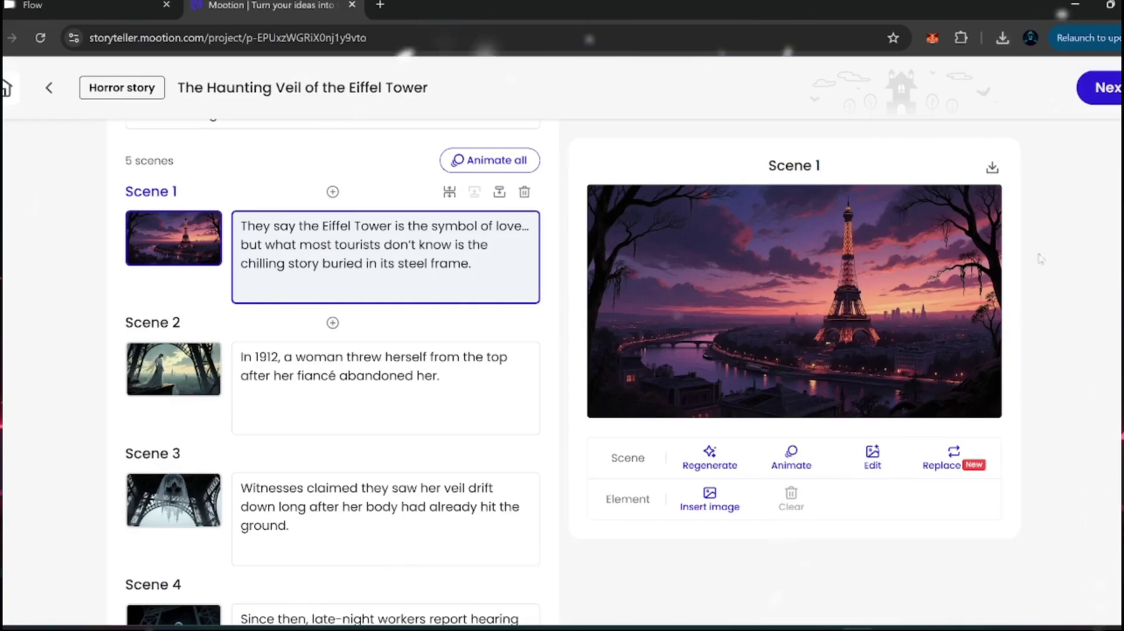
Step: In video styling, set Title to None and include the thumbnail in the video
{"action": "left_click", "coordinate": [1108, 88]}
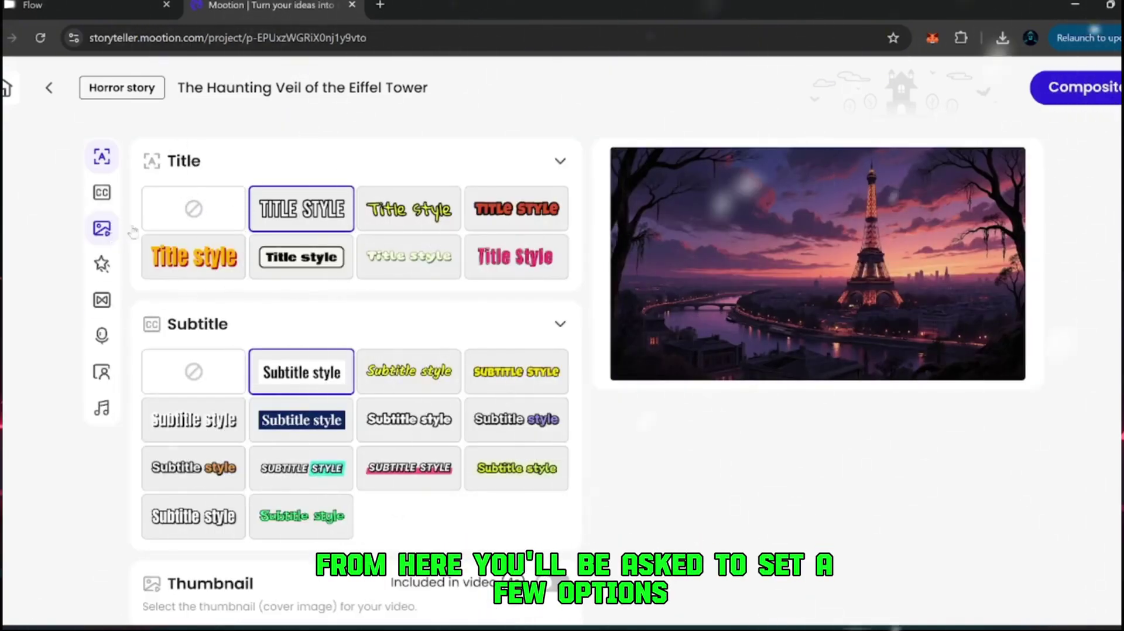
{"action": "left_click", "coordinate": [167, 212]}
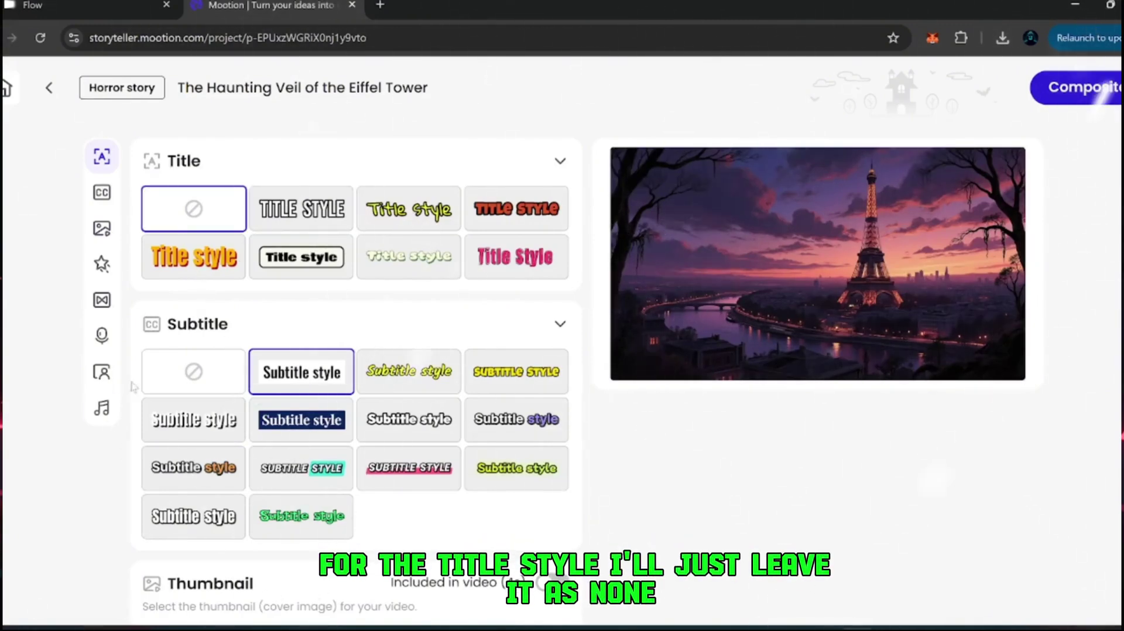
{"action": "scroll", "coordinate": [507, 364], "scroll_direction": "down", "scroll_amount": 5}
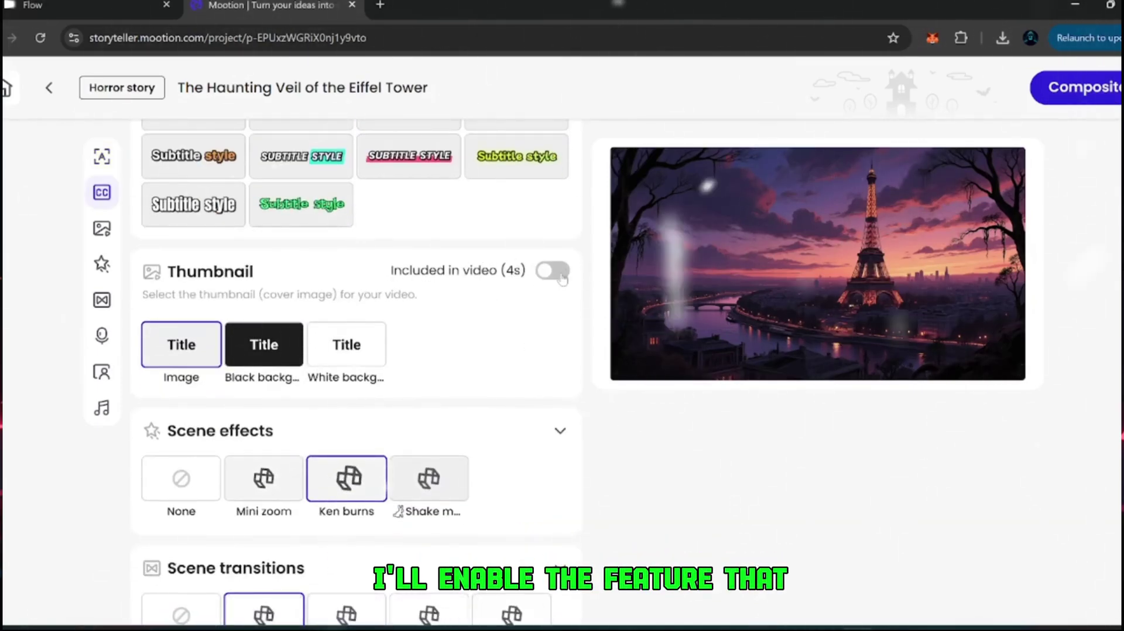
{"action": "left_click", "coordinate": [554, 271]}
Step: Set the AI background music to None
{"action": "scroll", "coordinate": [402, 396], "scroll_direction": "down", "scroll_amount": 5}
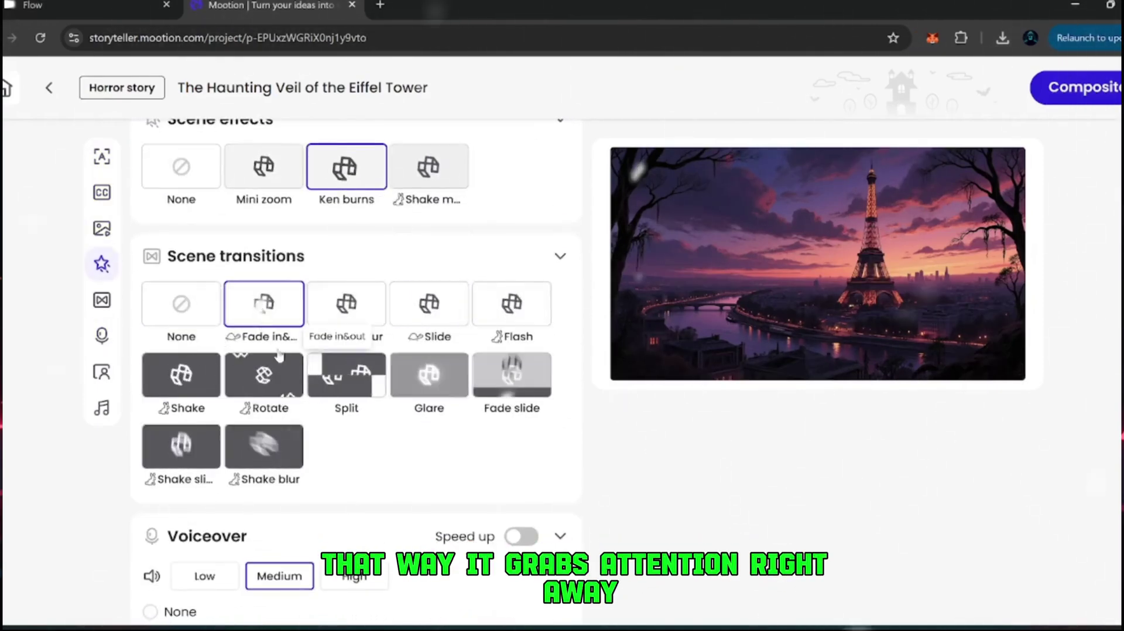
{"action": "scroll", "coordinate": [263, 227], "scroll_direction": "down", "scroll_amount": 1}
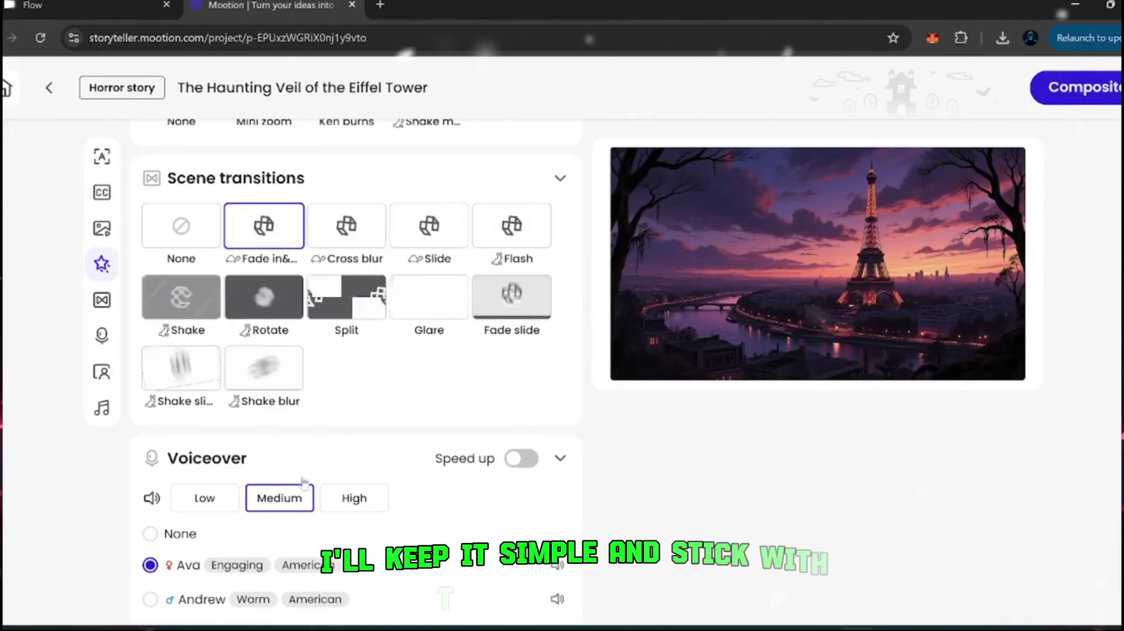
{"action": "scroll", "coordinate": [295, 492], "scroll_direction": "down", "scroll_amount": 2}
{"action": "scroll", "coordinate": [200, 383], "scroll_direction": "down", "scroll_amount": 1}
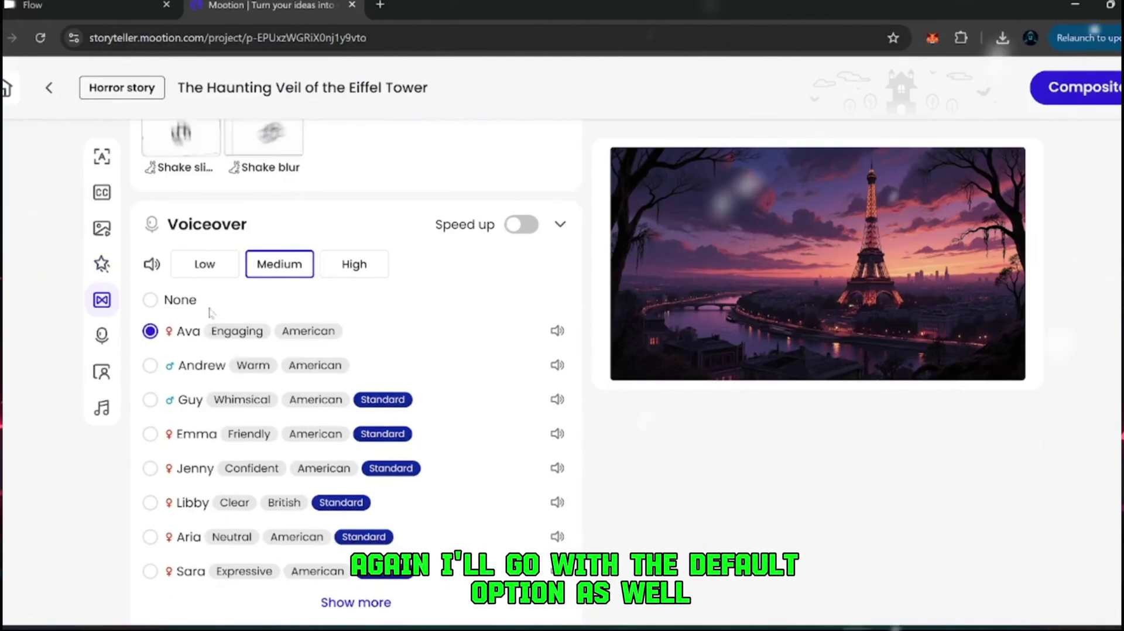
{"action": "scroll", "coordinate": [175, 326], "scroll_direction": "down", "scroll_amount": 6}
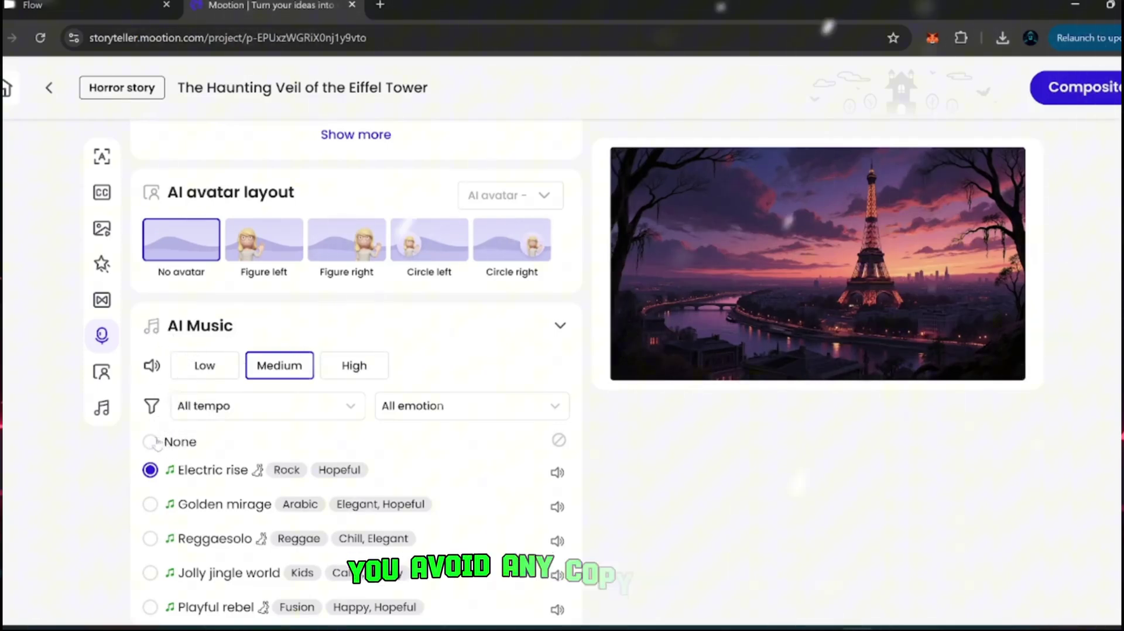
{"action": "left_click", "coordinate": [179, 443]}
{"action": "scroll", "coordinate": [386, 514], "scroll_direction": "down", "scroll_amount": 2}
{"action": "scroll", "coordinate": [391, 512], "scroll_direction": "up", "scroll_amount": 12}
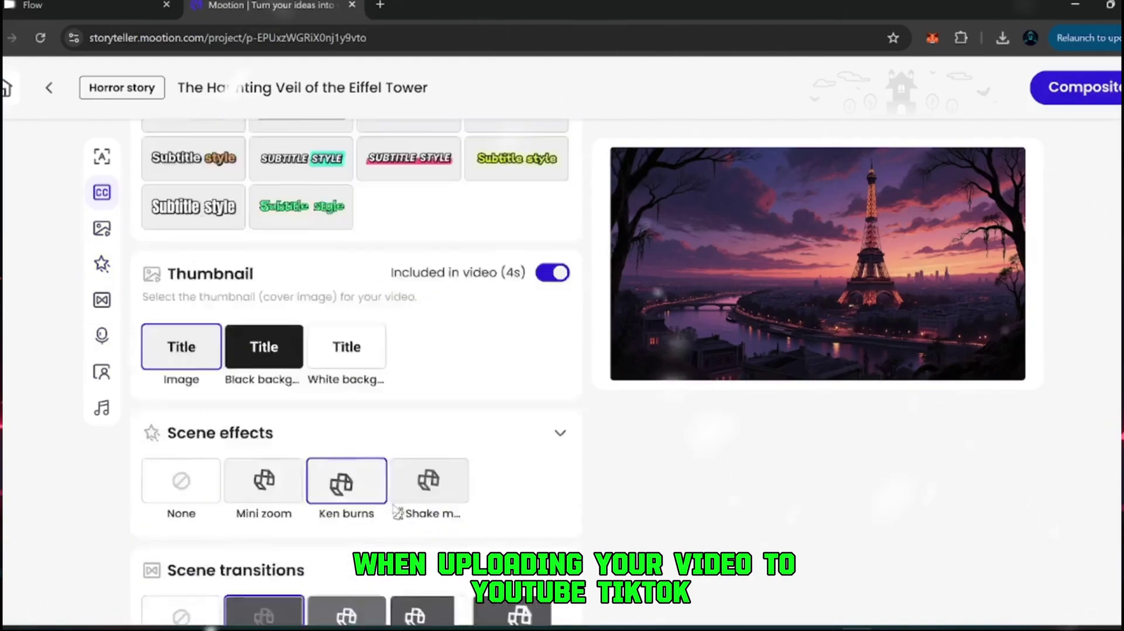
{"action": "scroll", "coordinate": [395, 510], "scroll_direction": "up", "scroll_amount": 5}
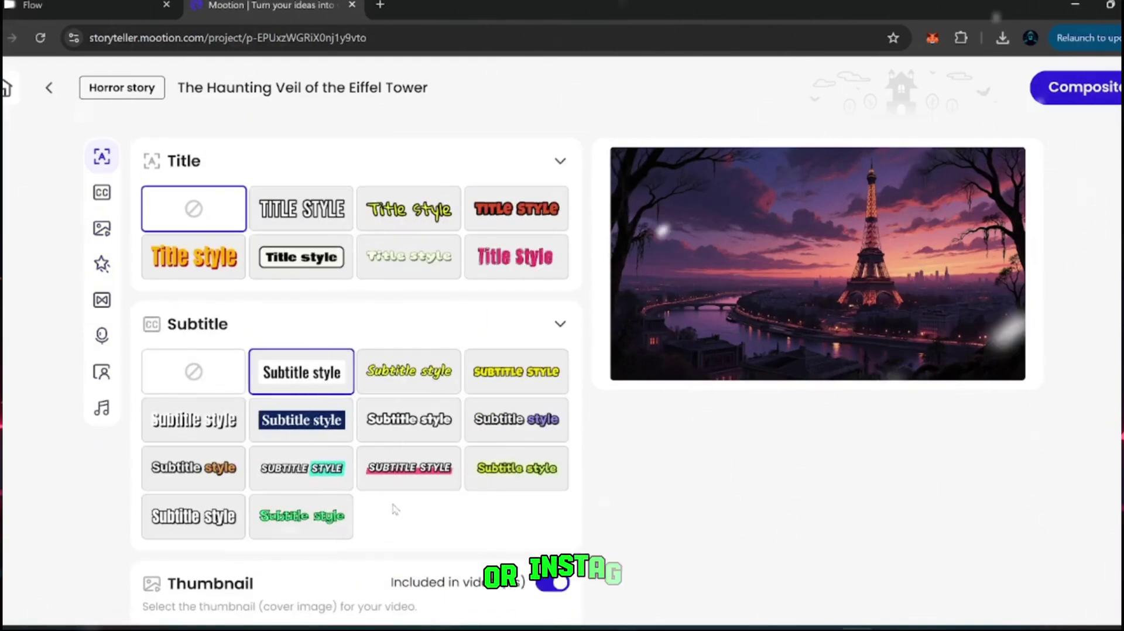
{"action": "scroll", "coordinate": [395, 511], "scroll_direction": "down", "scroll_amount": 6}
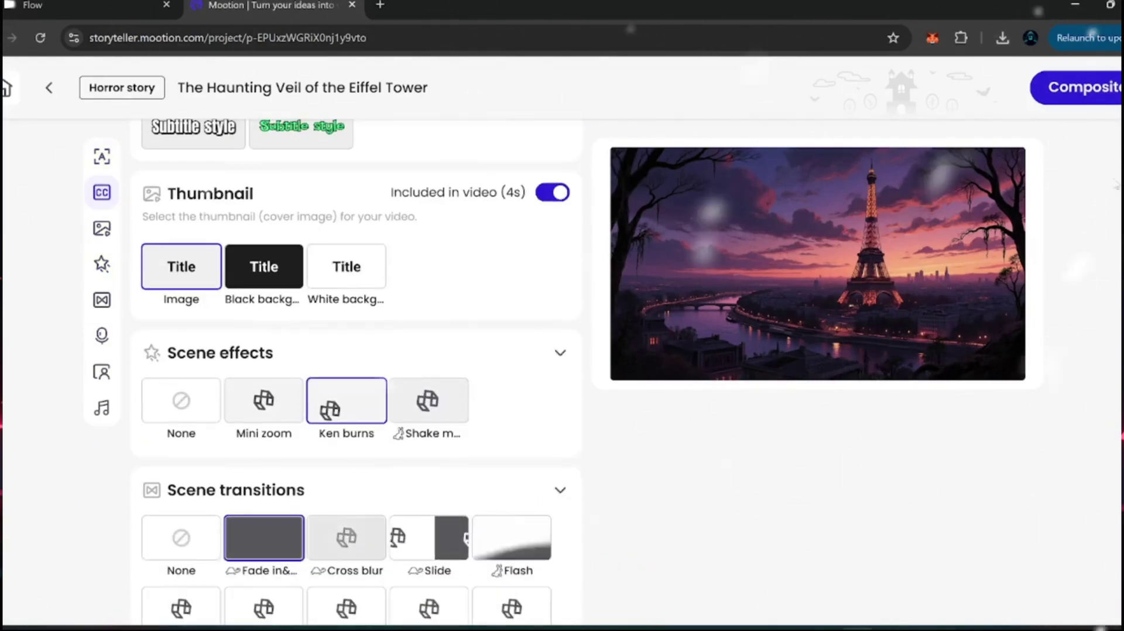
Step: Composite the Eiffel Tower horror video and download the finished 45.4-second clip
{"action": "left_click", "coordinate": [1071, 87]}
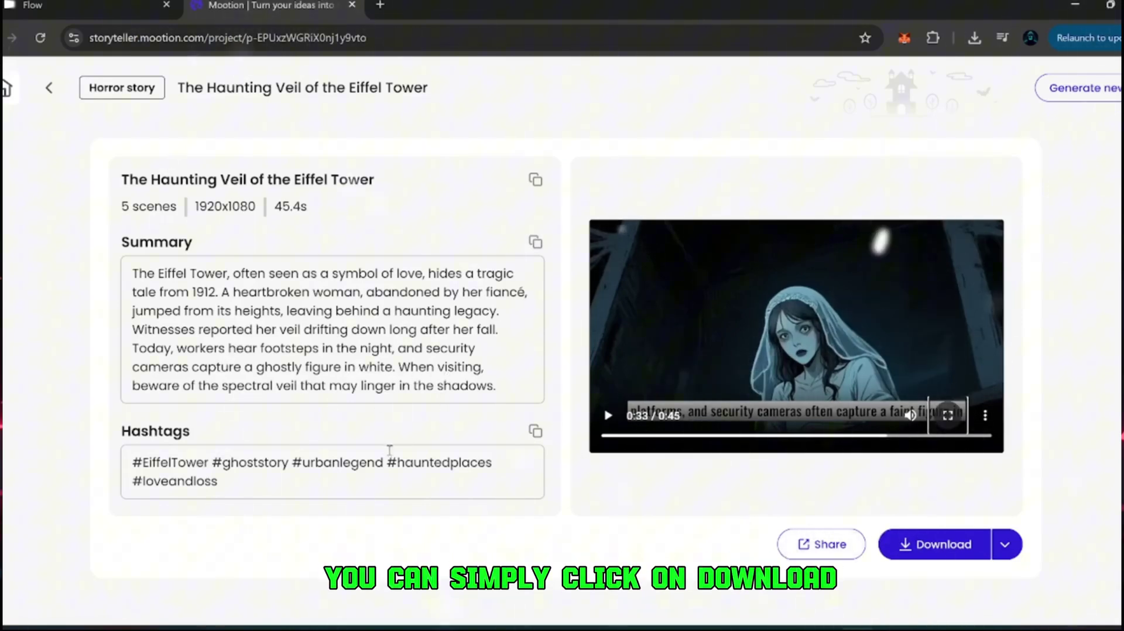
{"action": "left_click", "coordinate": [929, 545]}
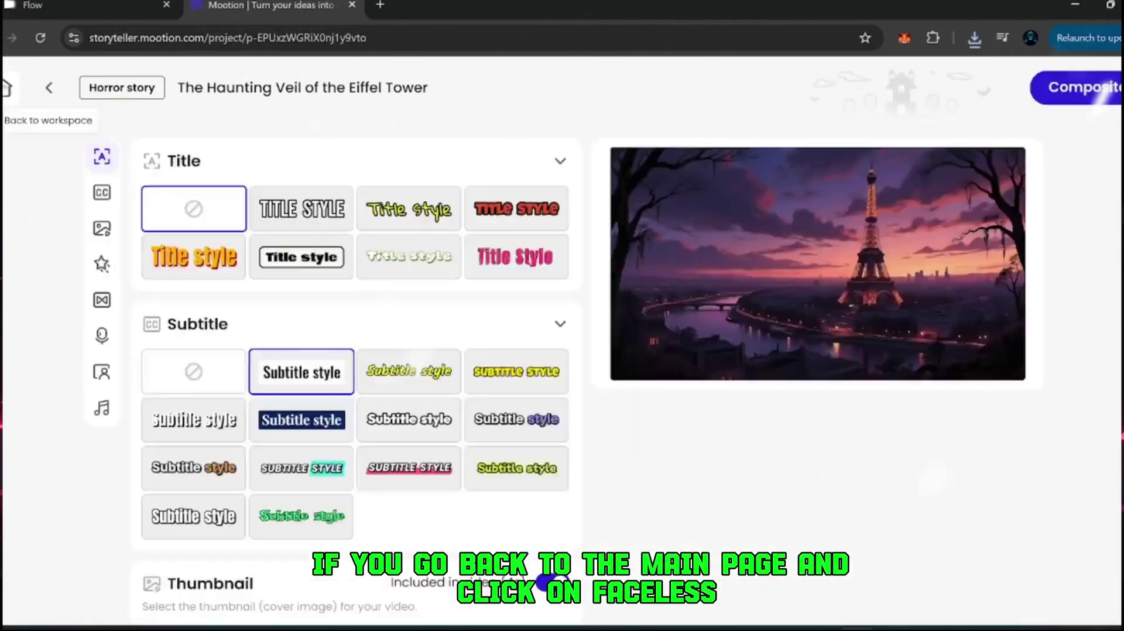
Step: Start a new faceless short video using the 'A story of success you won't believe' suggestion
{"action": "left_click", "coordinate": [7, 88]}
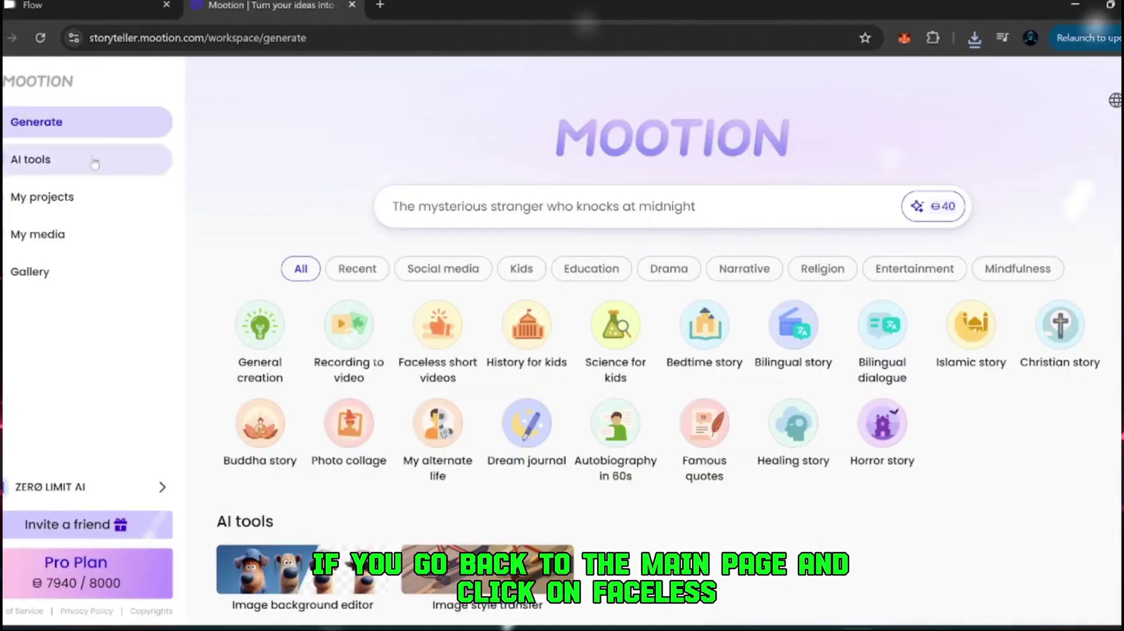
{"action": "left_click", "coordinate": [468, 304]}
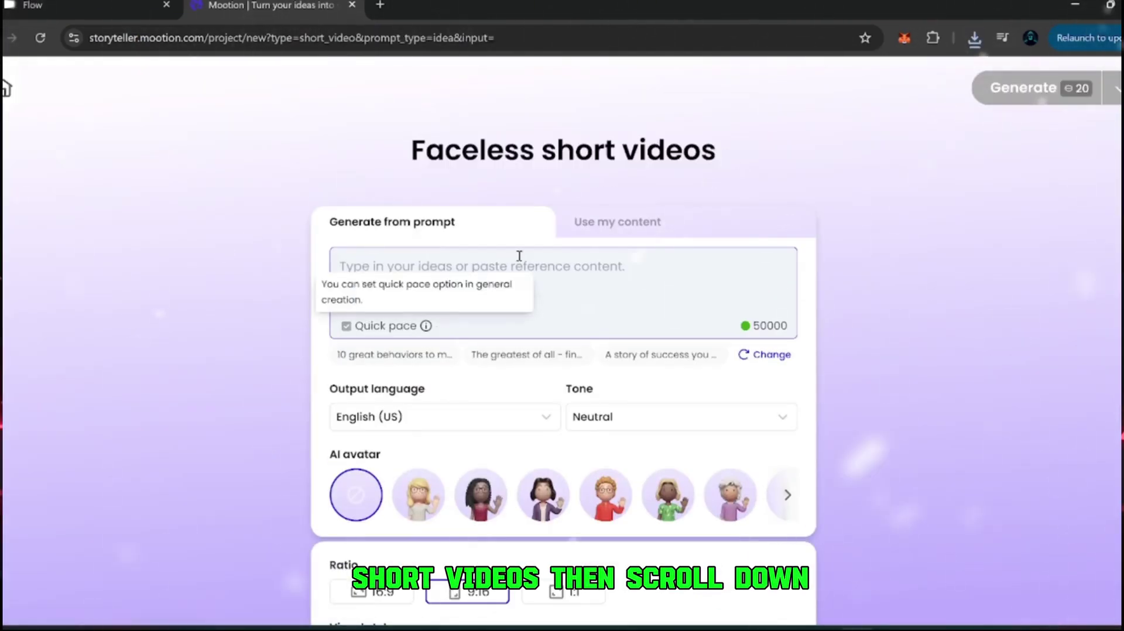
{"action": "scroll", "coordinate": [475, 329], "scroll_direction": "down", "scroll_amount": 6}
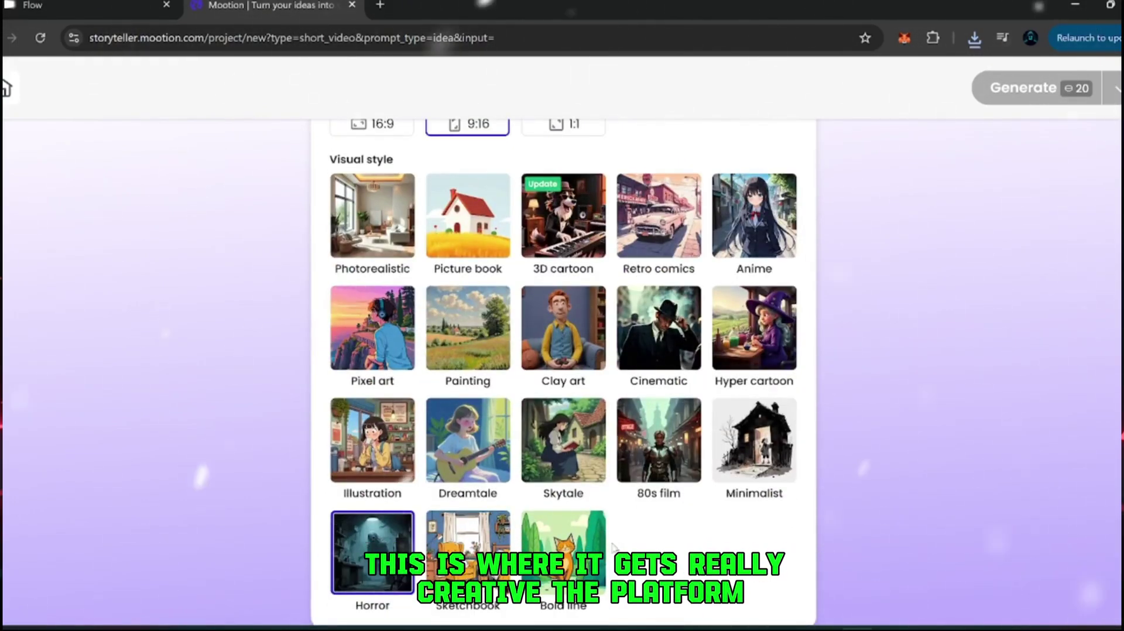
{"action": "scroll", "coordinate": [612, 548], "scroll_direction": "up", "scroll_amount": 2}
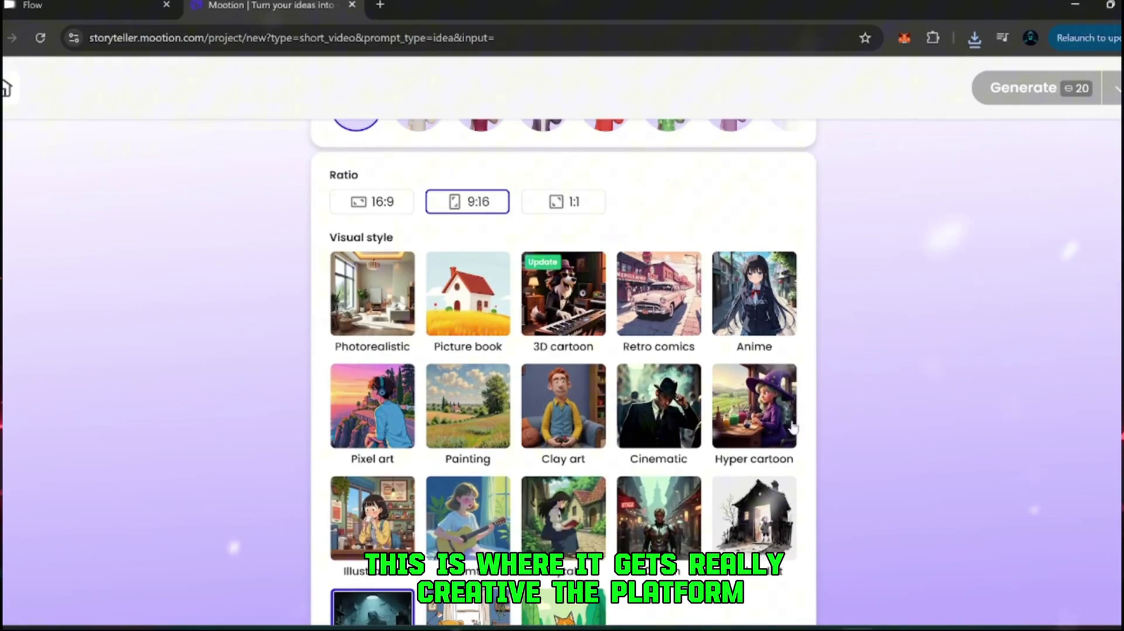
{"action": "scroll", "coordinate": [396, 379], "scroll_direction": "up", "scroll_amount": 4}
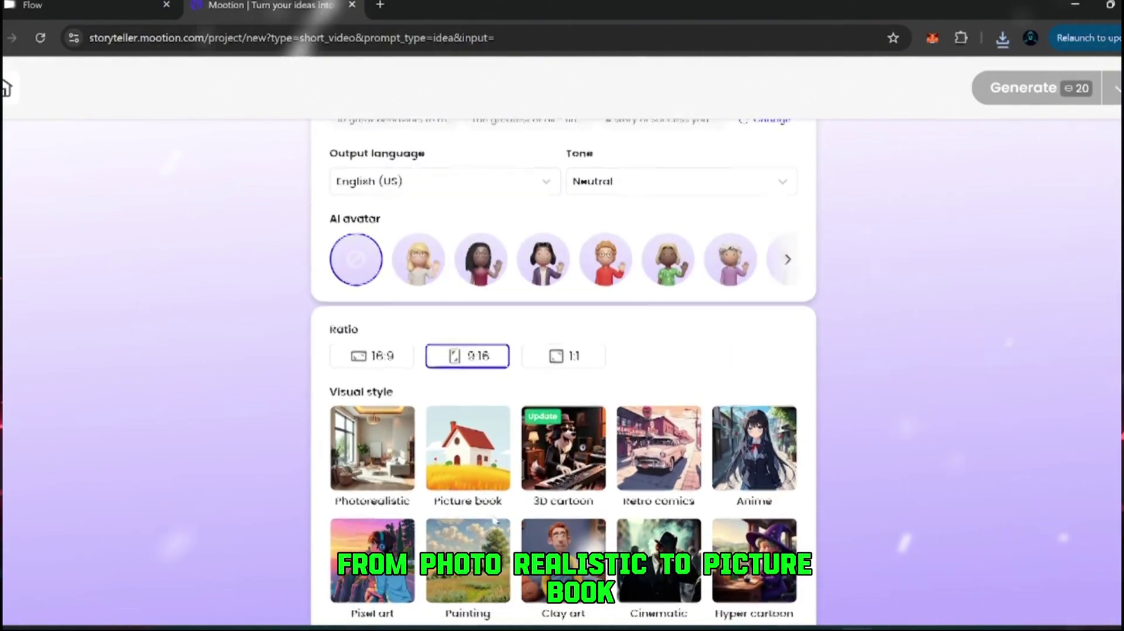
{"action": "scroll", "coordinate": [610, 338], "scroll_direction": "down", "scroll_amount": 5}
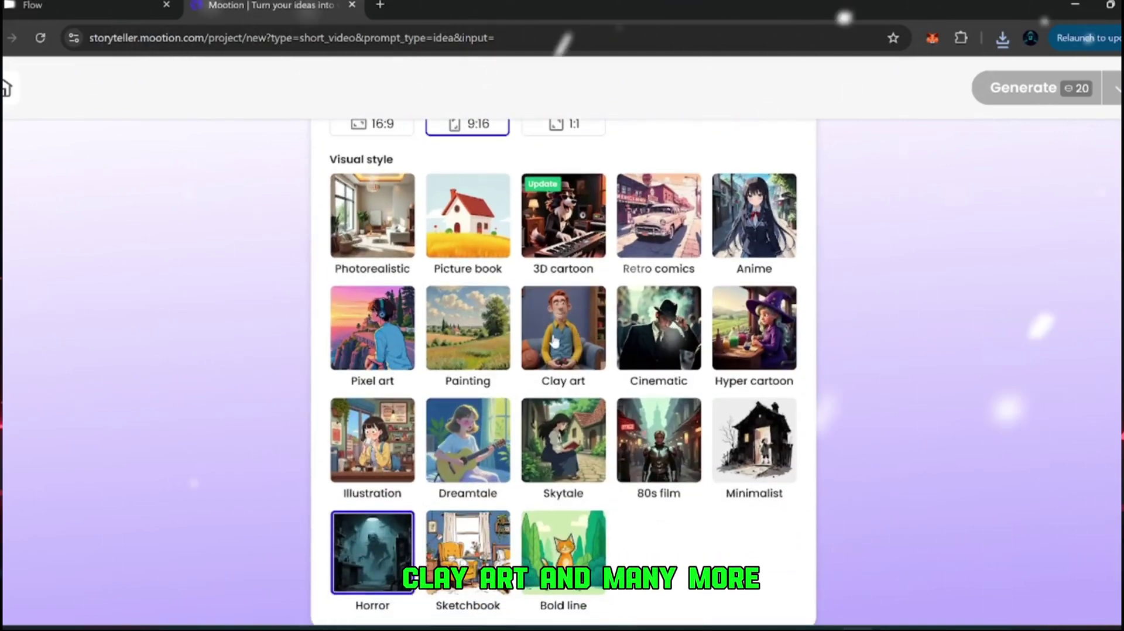
{"action": "scroll", "coordinate": [404, 386], "scroll_direction": "up", "scroll_amount": 8}
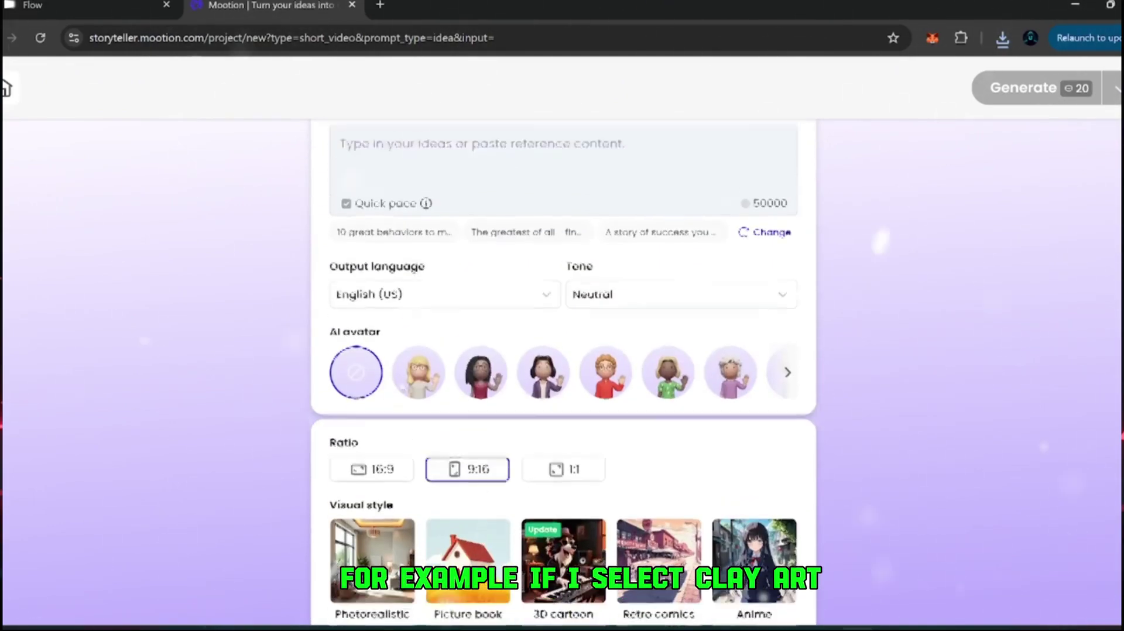
{"action": "scroll", "coordinate": [404, 386], "scroll_direction": "up", "scroll_amount": 1}
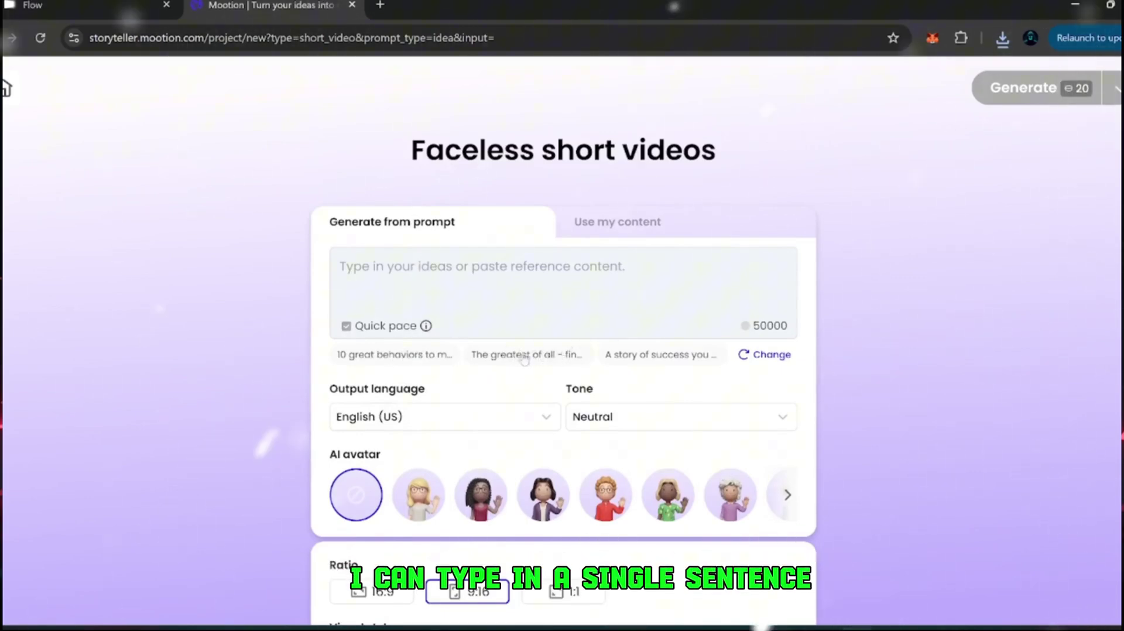
{"action": "left_click", "coordinate": [620, 359]}
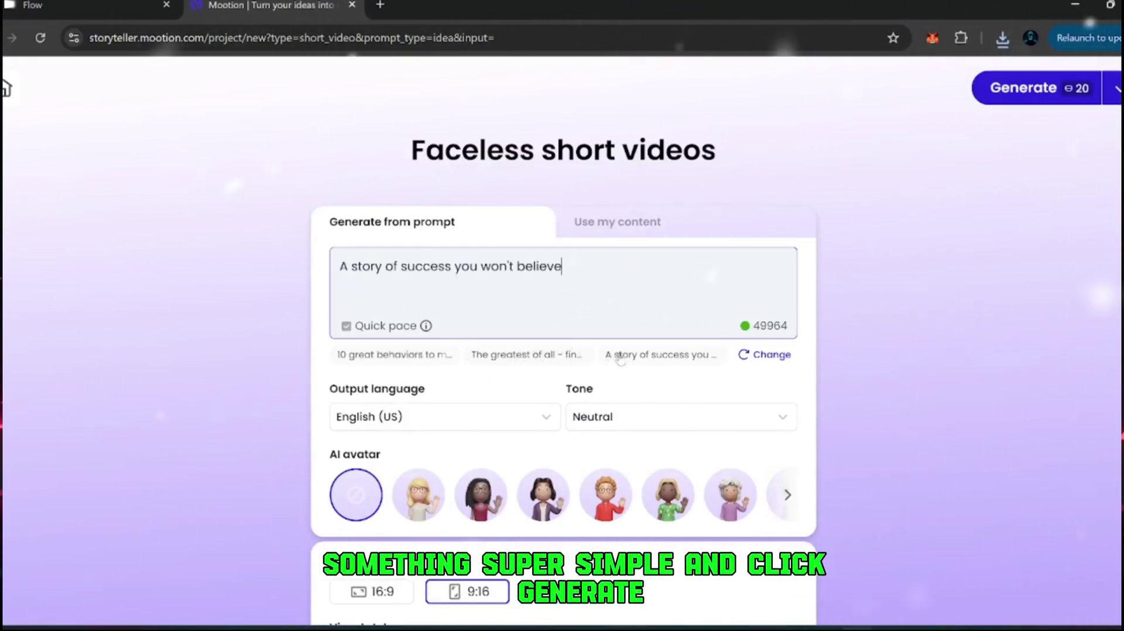
Step: Generate the 22-scene clay-art janitor storyboard and look over its scene list
{"action": "left_click", "coordinate": [991, 99]}
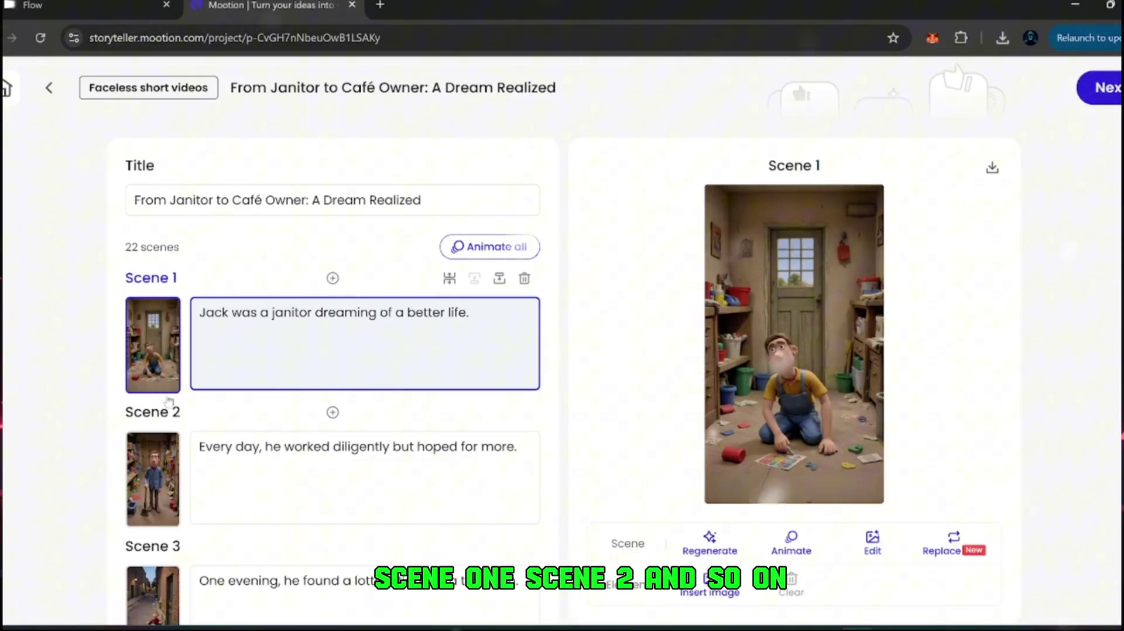
{"action": "scroll", "coordinate": [175, 414], "scroll_direction": "down", "scroll_amount": 14}
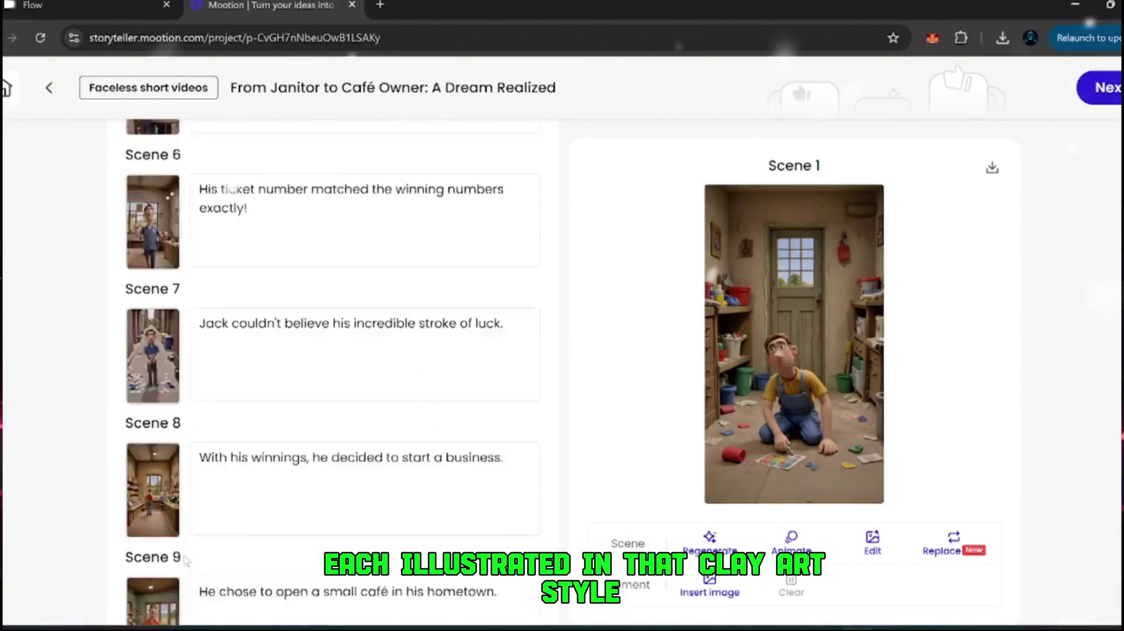
{"action": "scroll", "coordinate": [185, 560], "scroll_direction": "down", "scroll_amount": 15}
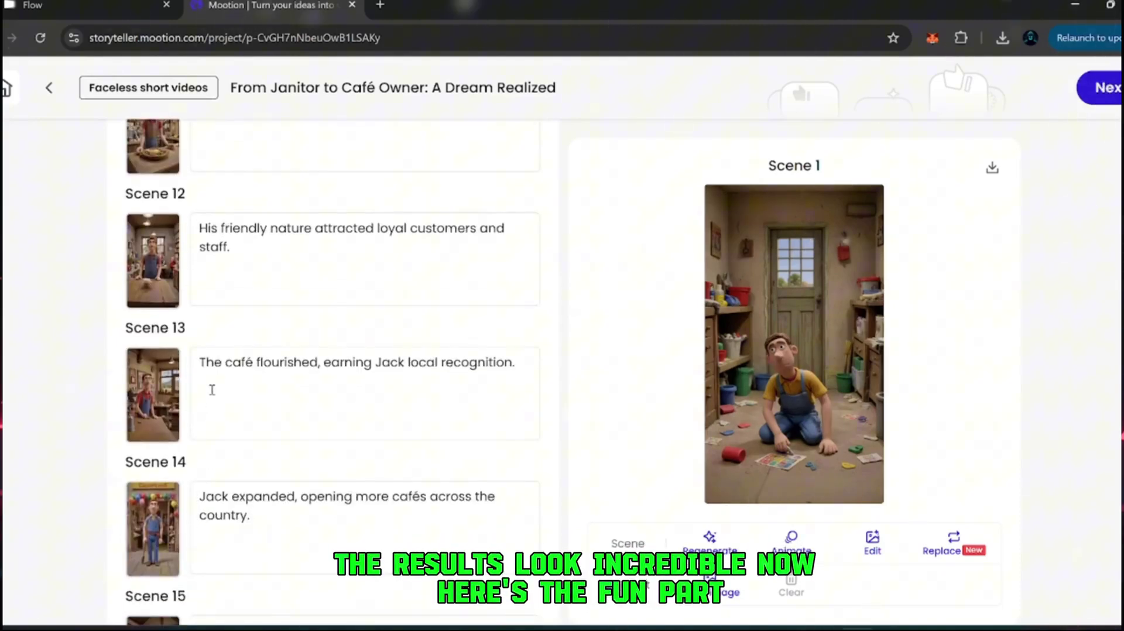
{"action": "scroll", "coordinate": [236, 394], "scroll_direction": "up", "scroll_amount": 20}
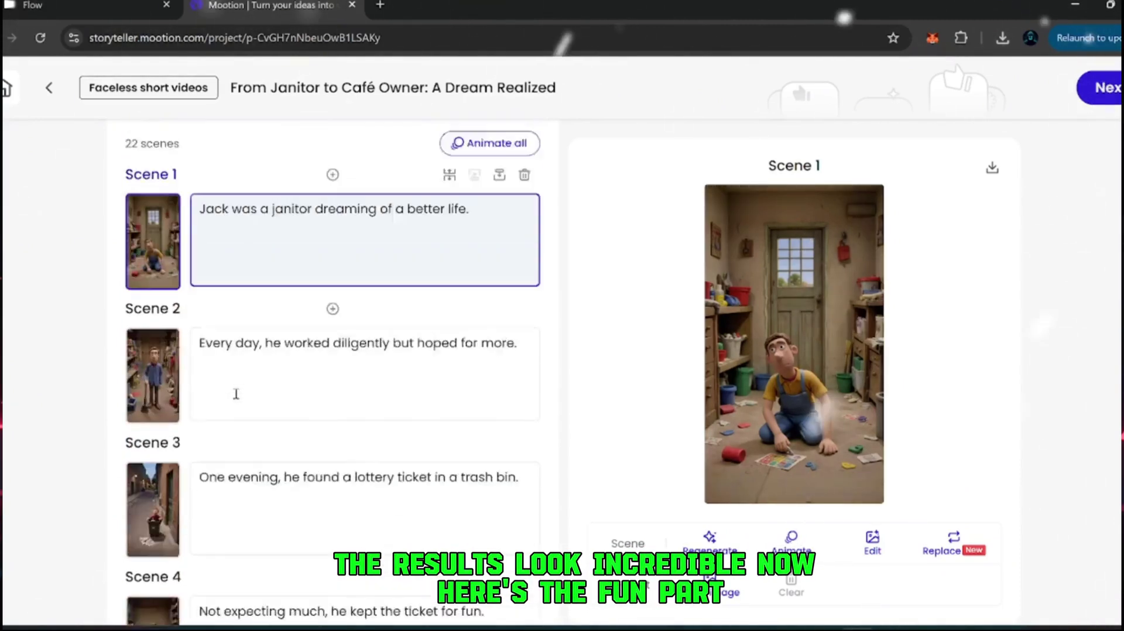
{"action": "scroll", "coordinate": [236, 394], "scroll_direction": "up", "scroll_amount": 2}
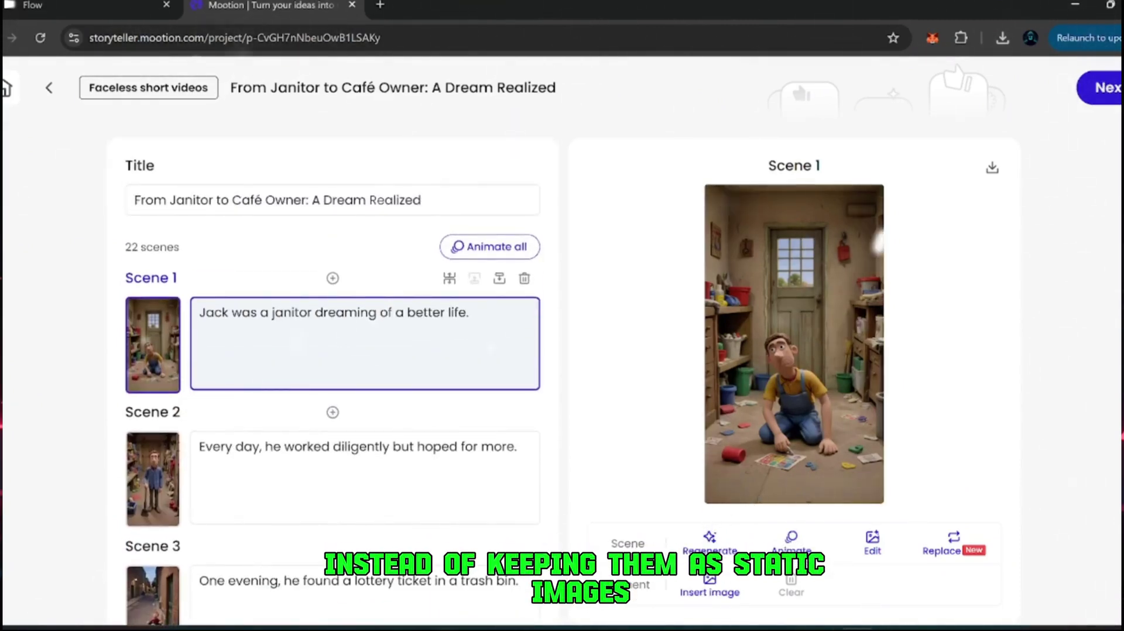
Step: Animate Scene 1's janitor image with High quality switched on
{"action": "left_click", "coordinate": [791, 541]}
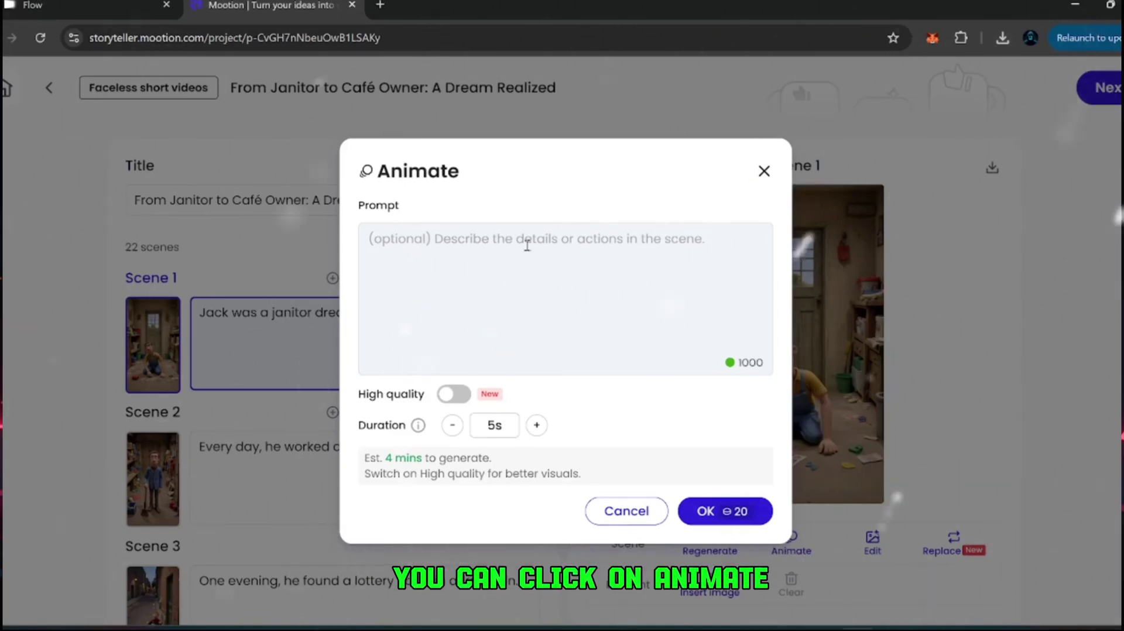
{"action": "left_click", "coordinate": [467, 397]}
{"action": "left_click", "coordinate": [726, 520]}
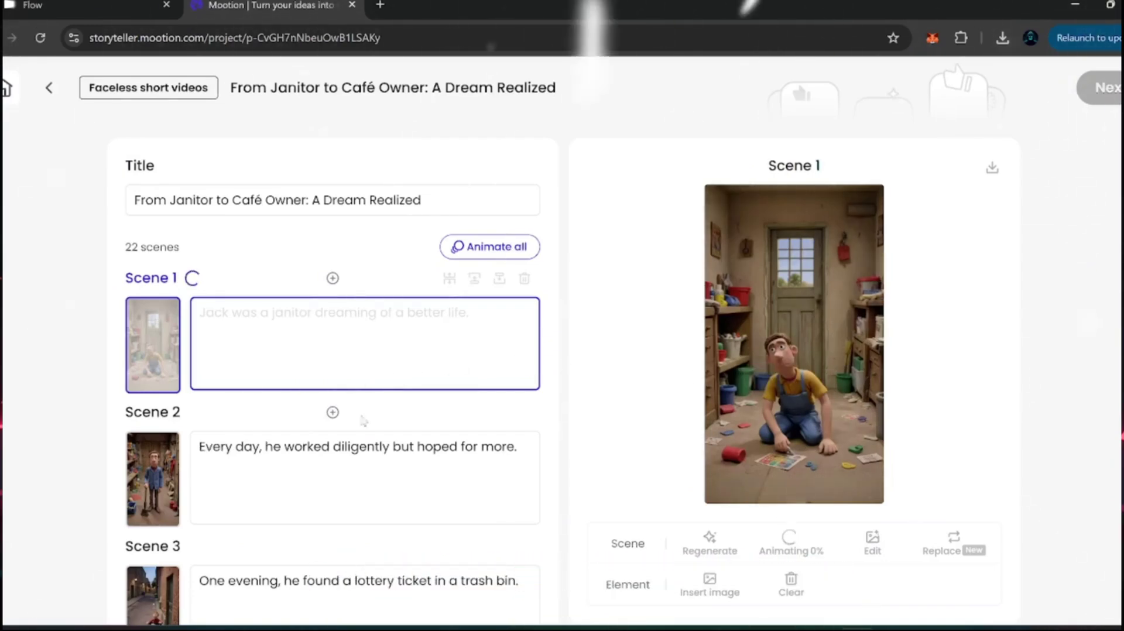
{"action": "scroll", "coordinate": [351, 421], "scroll_direction": "down", "scroll_amount": 1}
{"action": "scroll", "coordinate": [154, 419], "scroll_direction": "down", "scroll_amount": 10}
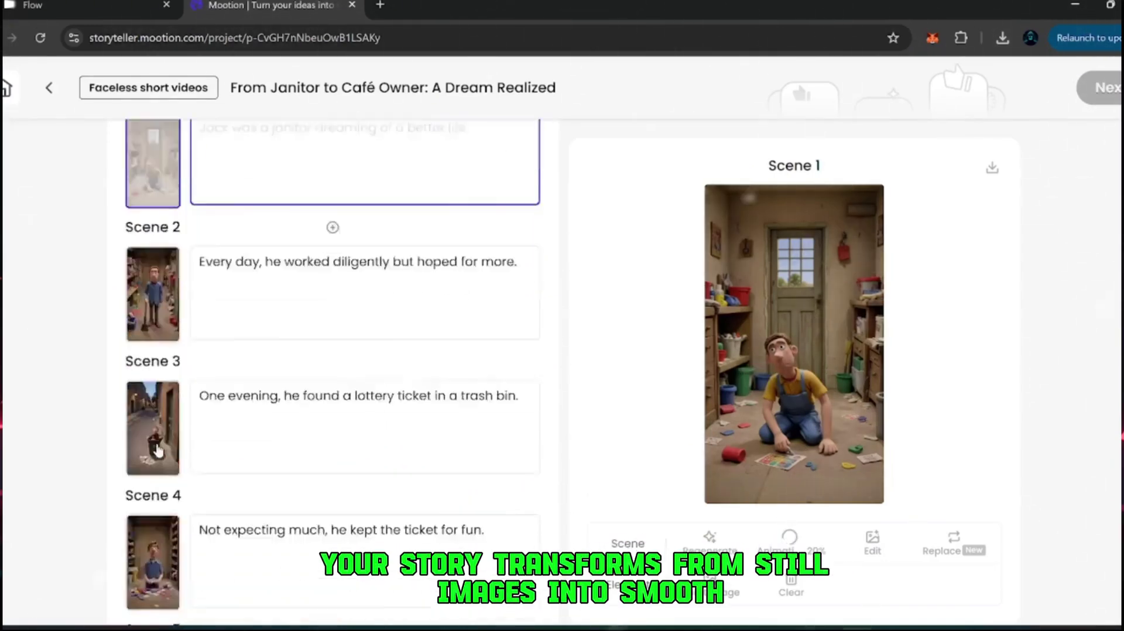
{"action": "scroll", "coordinate": [173, 468], "scroll_direction": "down", "scroll_amount": 4}
{"action": "scroll", "coordinate": [201, 359], "scroll_direction": "up", "scroll_amount": 10}
{"action": "scroll", "coordinate": [201, 358], "scroll_direction": "up", "scroll_amount": 5}
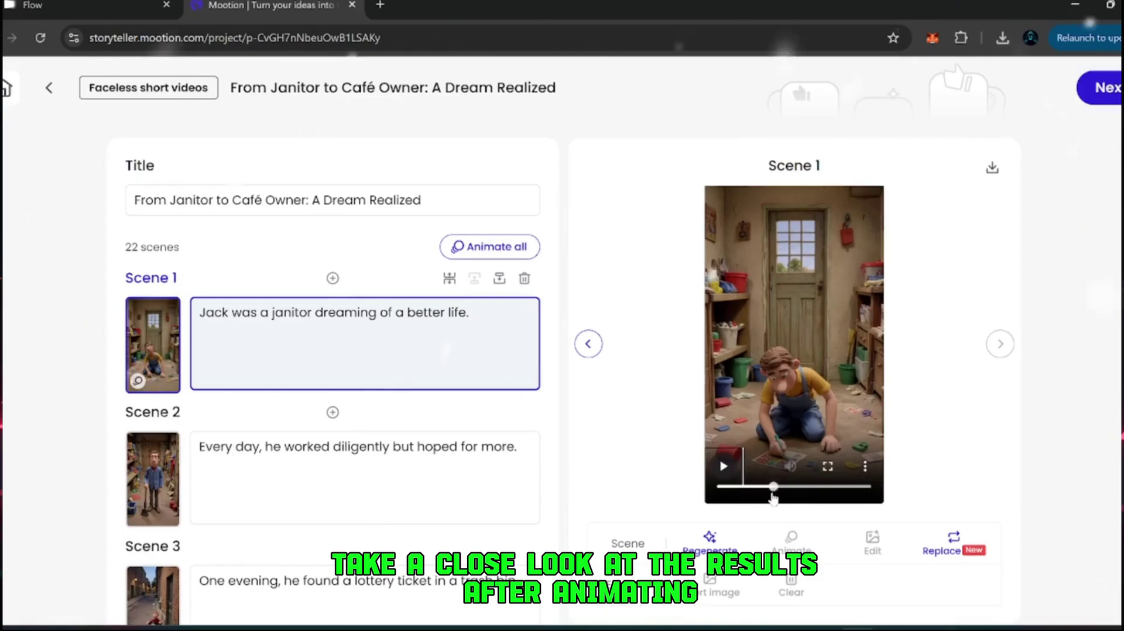
Step: Play back the animated Scene 1 clip of the janitor kneeling
{"action": "left_click", "coordinate": [772, 488]}
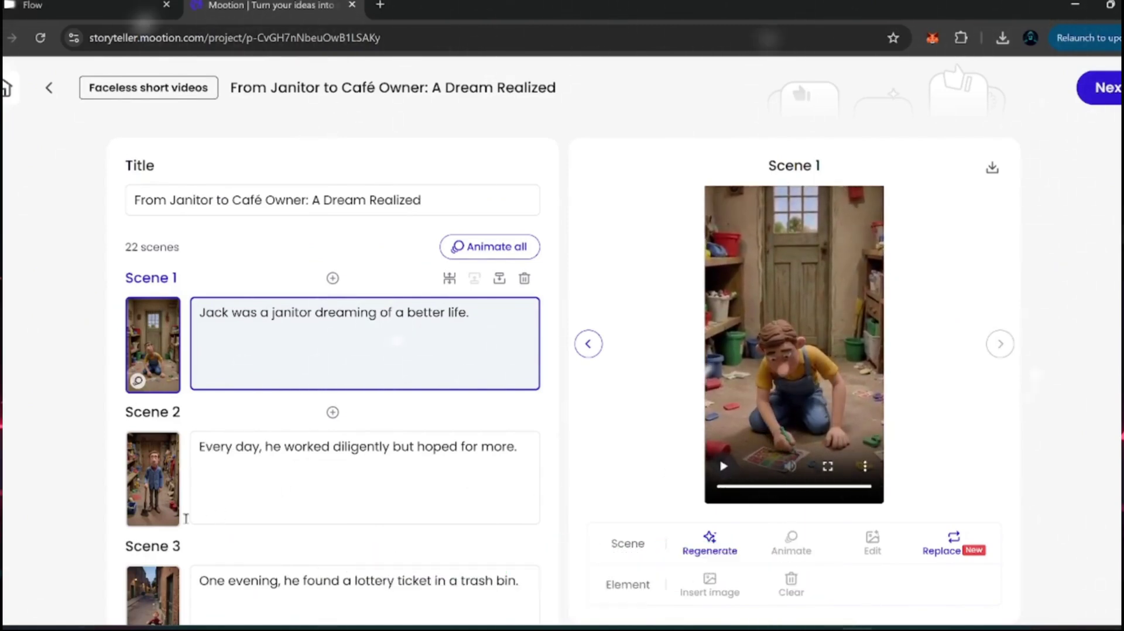
{"action": "scroll", "coordinate": [170, 609], "scroll_direction": "down", "scroll_amount": 10}
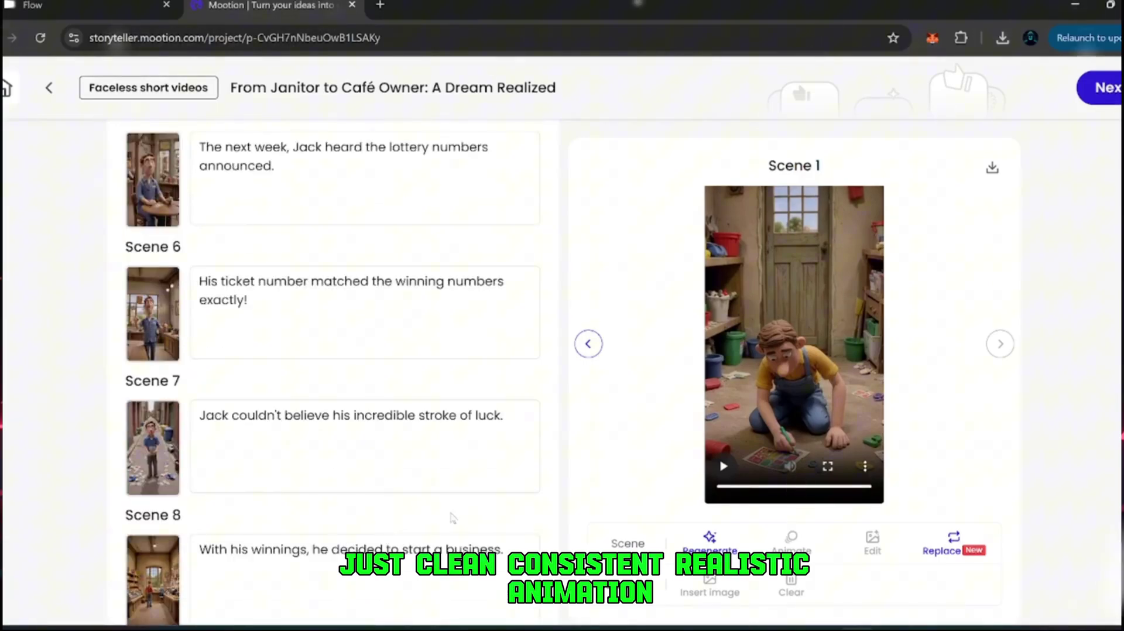
{"action": "scroll", "coordinate": [196, 444], "scroll_direction": "up", "scroll_amount": 10}
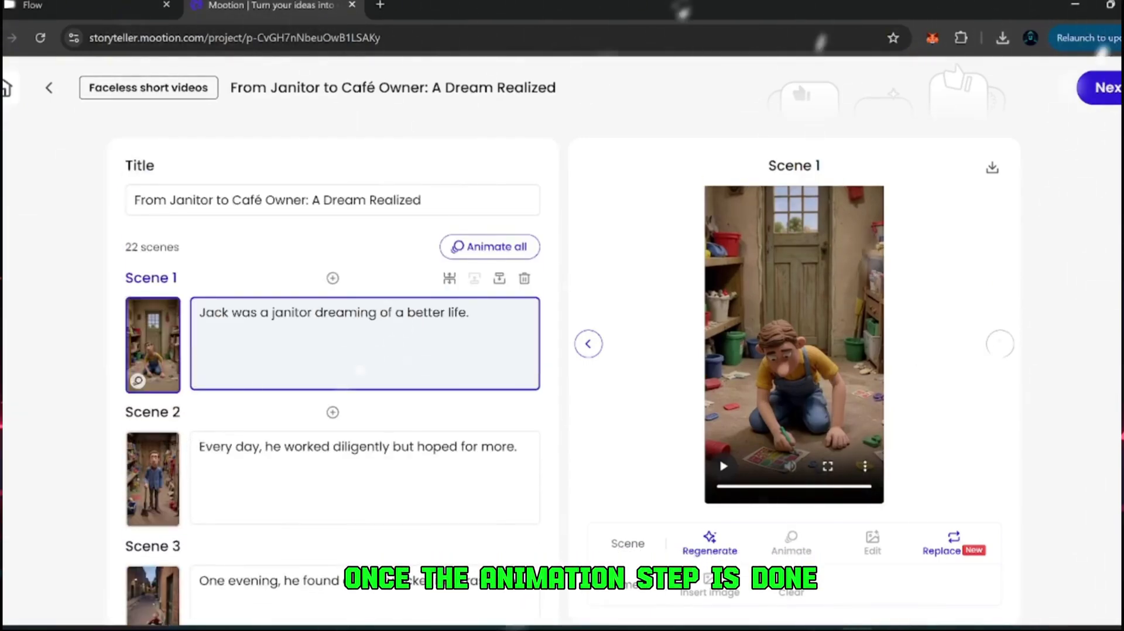
Step: Move to the composition settings and choose None for AI Music
{"action": "left_click", "coordinate": [1112, 94]}
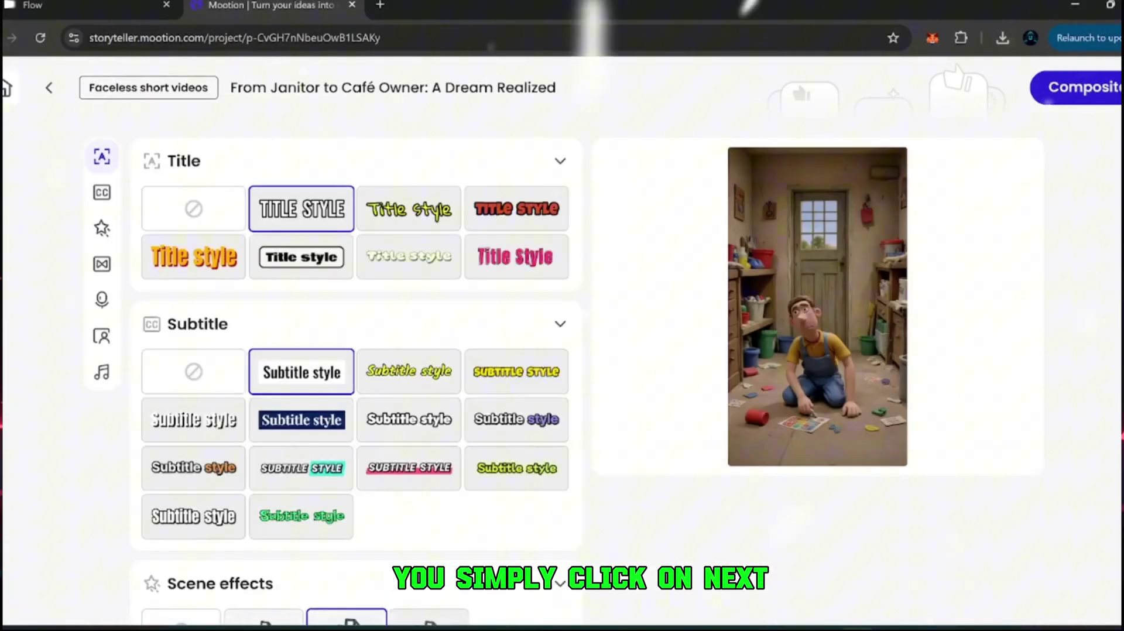
{"action": "scroll", "coordinate": [219, 479], "scroll_direction": "down", "scroll_amount": 5}
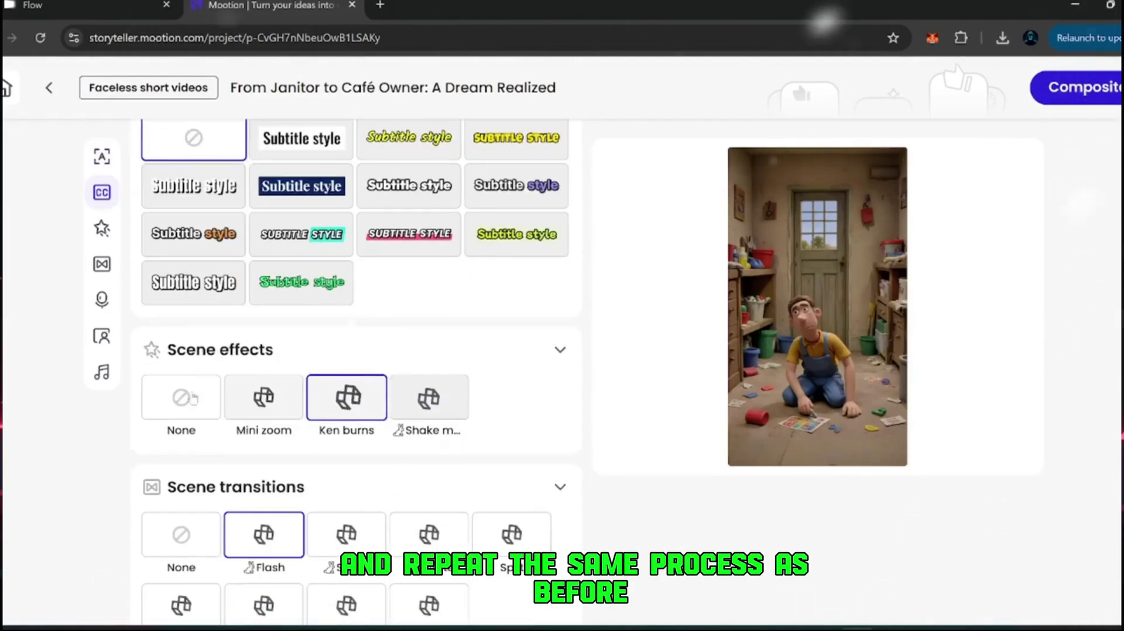
{"action": "scroll", "coordinate": [218, 479], "scroll_direction": "down", "scroll_amount": 10}
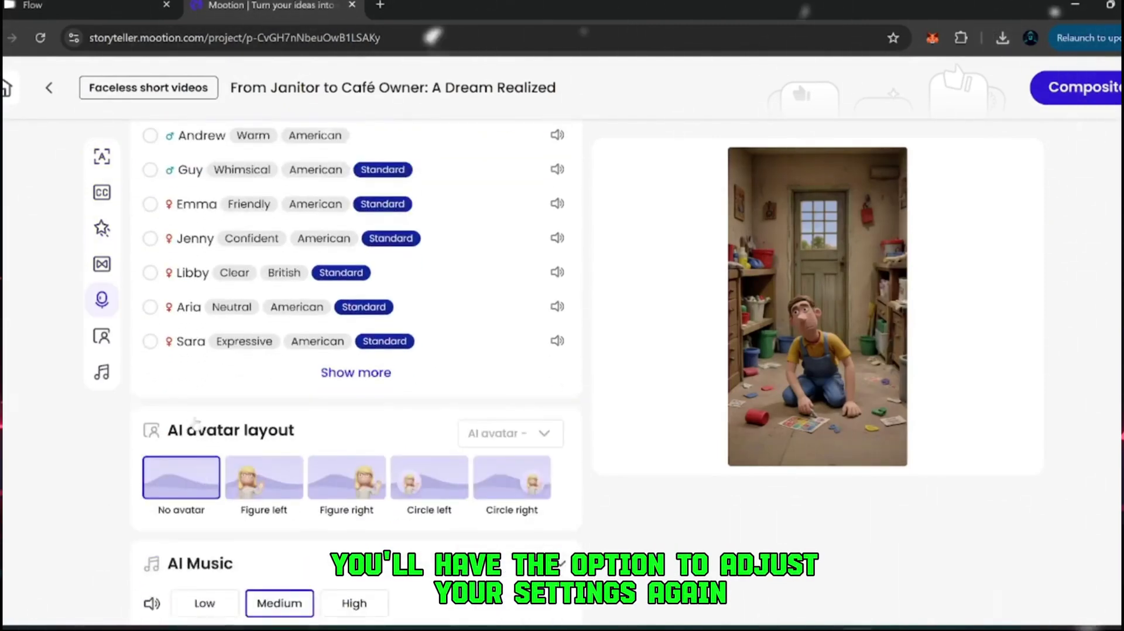
{"action": "left_click", "coordinate": [150, 446]}
{"action": "scroll", "coordinate": [157, 448], "scroll_direction": "down", "scroll_amount": 4}
{"action": "scroll", "coordinate": [306, 449], "scroll_direction": "up", "scroll_amount": 10}
{"action": "scroll", "coordinate": [305, 450], "scroll_direction": "up", "scroll_amount": 6}
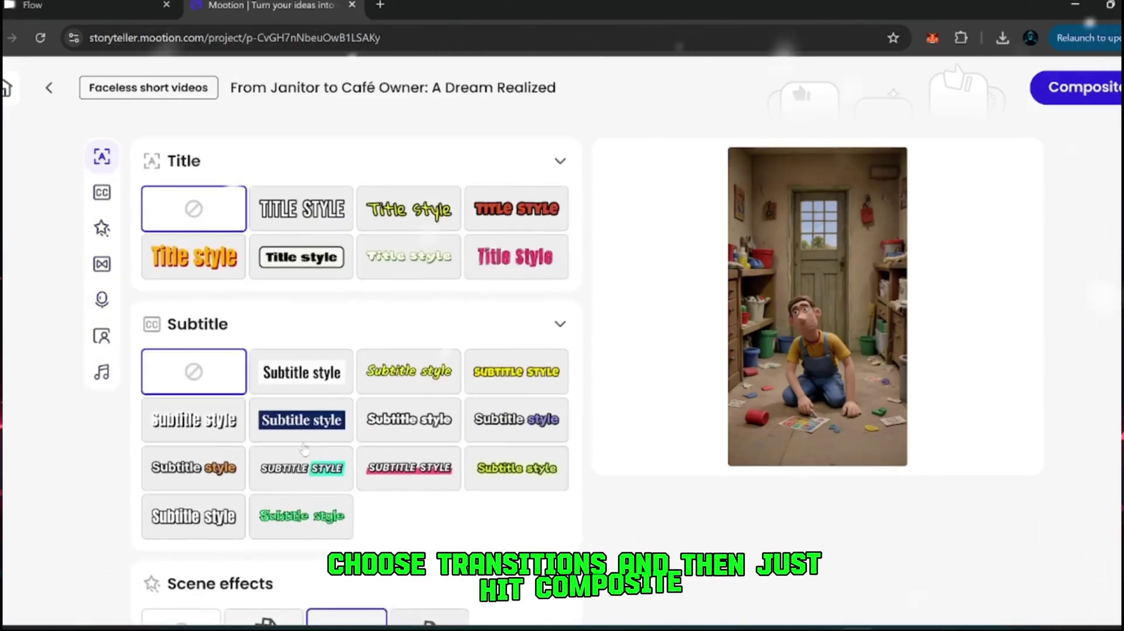
{"action": "scroll", "coordinate": [325, 464], "scroll_direction": "down", "scroll_amount": 12}
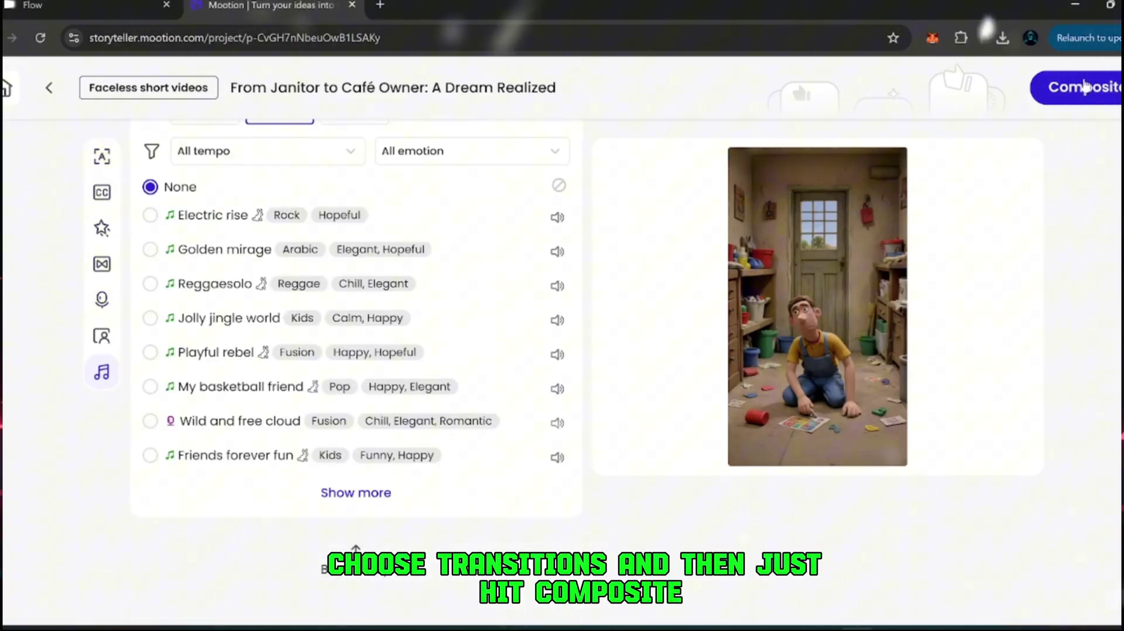
Step: Composite the 22 scenes into a 96.1 s 1080x1920 video, preview, and download it
{"action": "left_click", "coordinate": [1085, 86]}
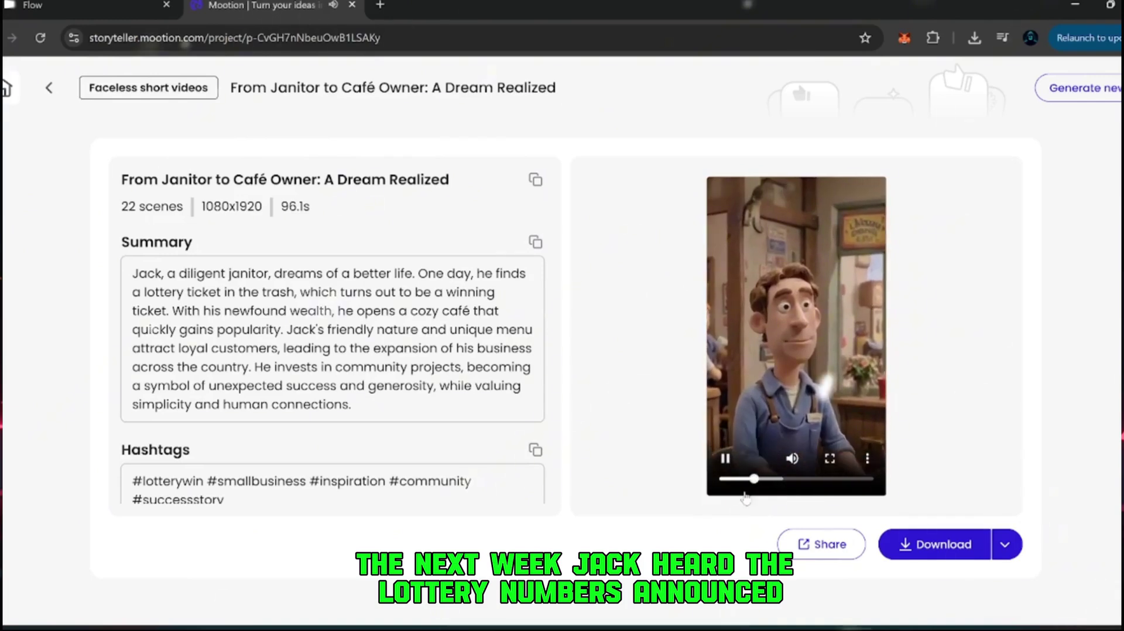
{"action": "left_click", "coordinate": [736, 460]}
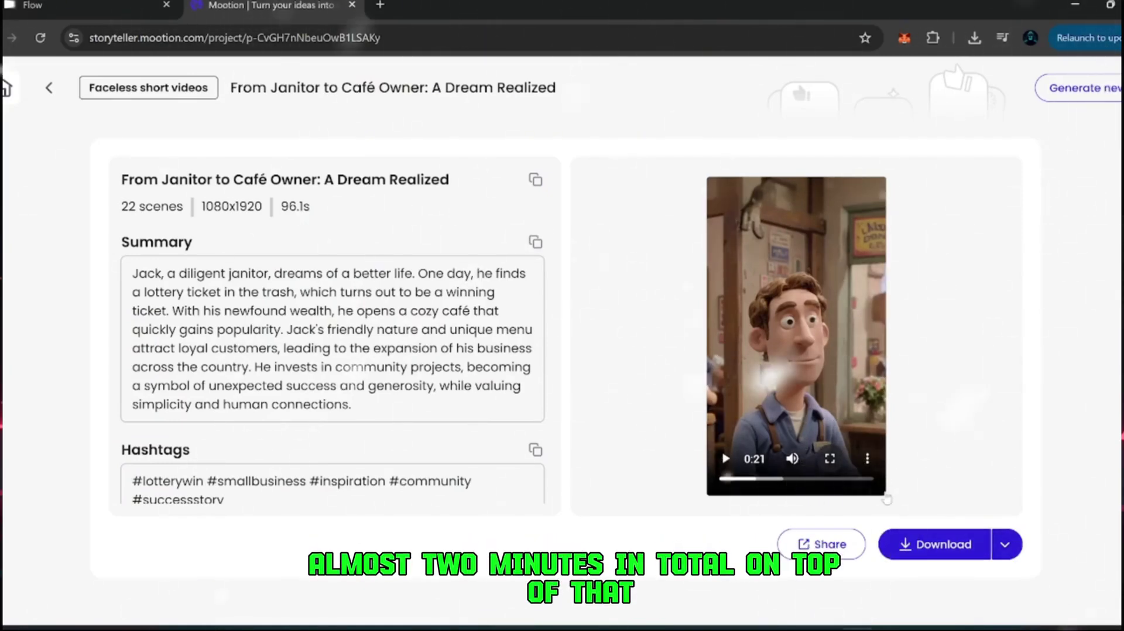
{"action": "mouse_move", "coordinate": [786, 468]}
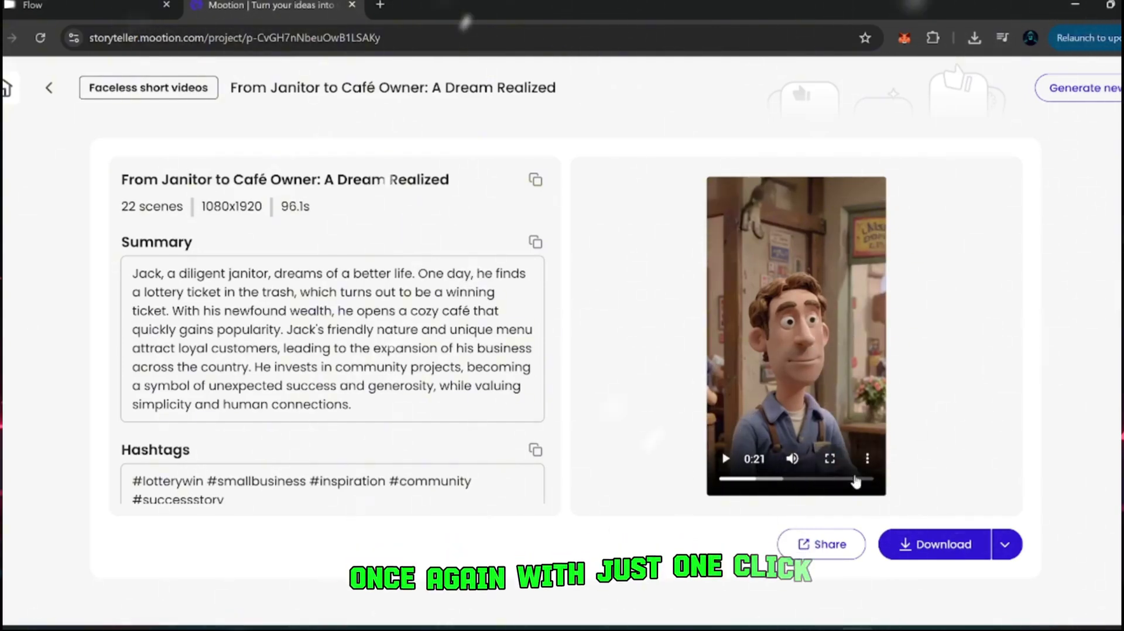
{"action": "left_click", "coordinate": [938, 560]}
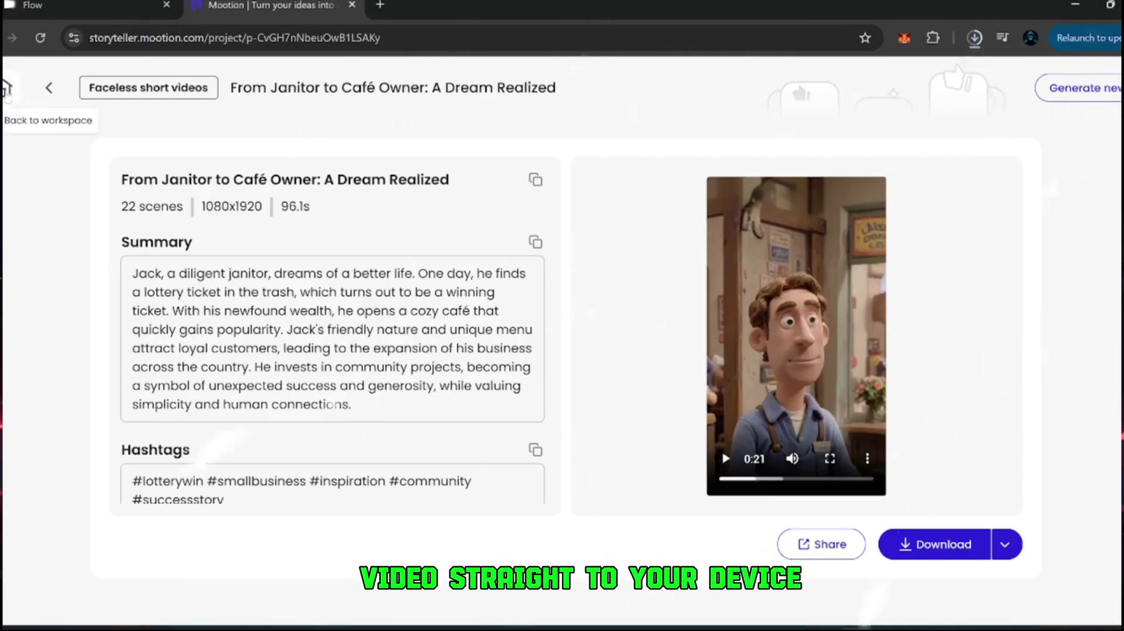
Step: Return to the workspace home and start a new General creation project
{"action": "left_click", "coordinate": [7, 89]}
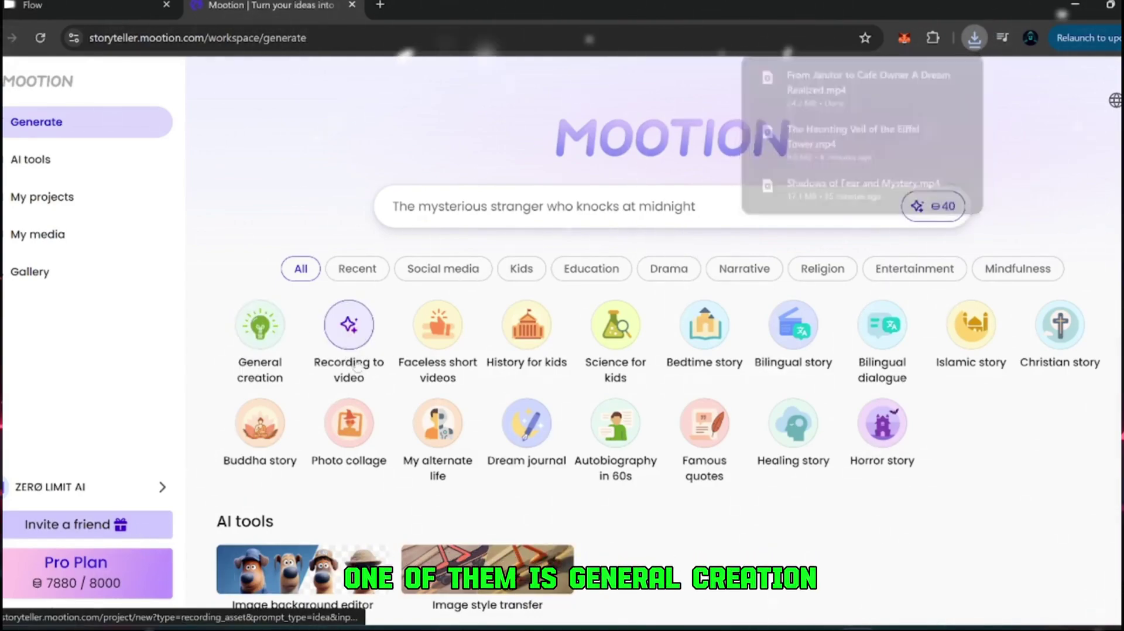
{"action": "left_click", "coordinate": [271, 332]}
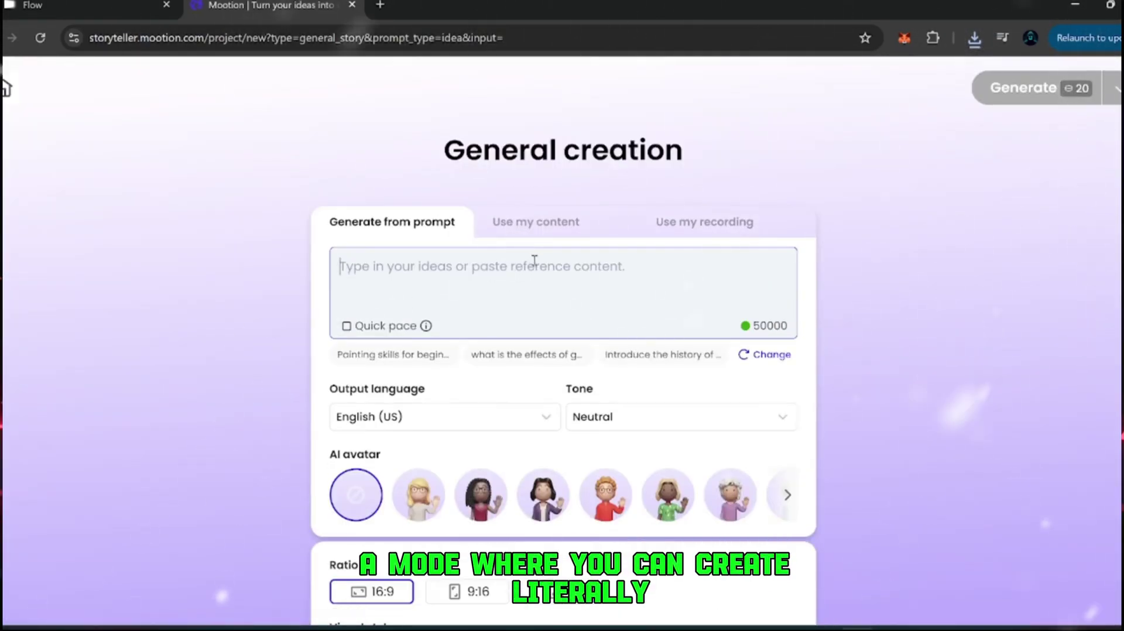
{"action": "scroll", "coordinate": [515, 321], "scroll_direction": "down", "scroll_amount": 10}
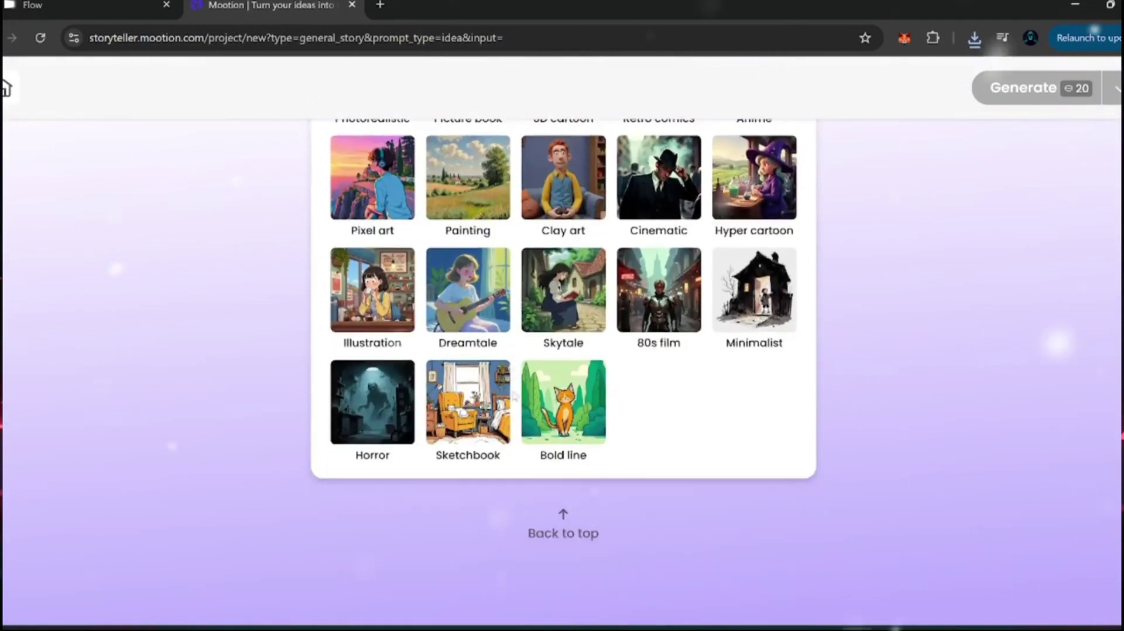
{"action": "scroll", "coordinate": [514, 397], "scroll_direction": "up", "scroll_amount": 10}
Step: Try the script and audio/video creation modes, then go back to the generate home page
{"action": "left_click", "coordinate": [551, 221]}
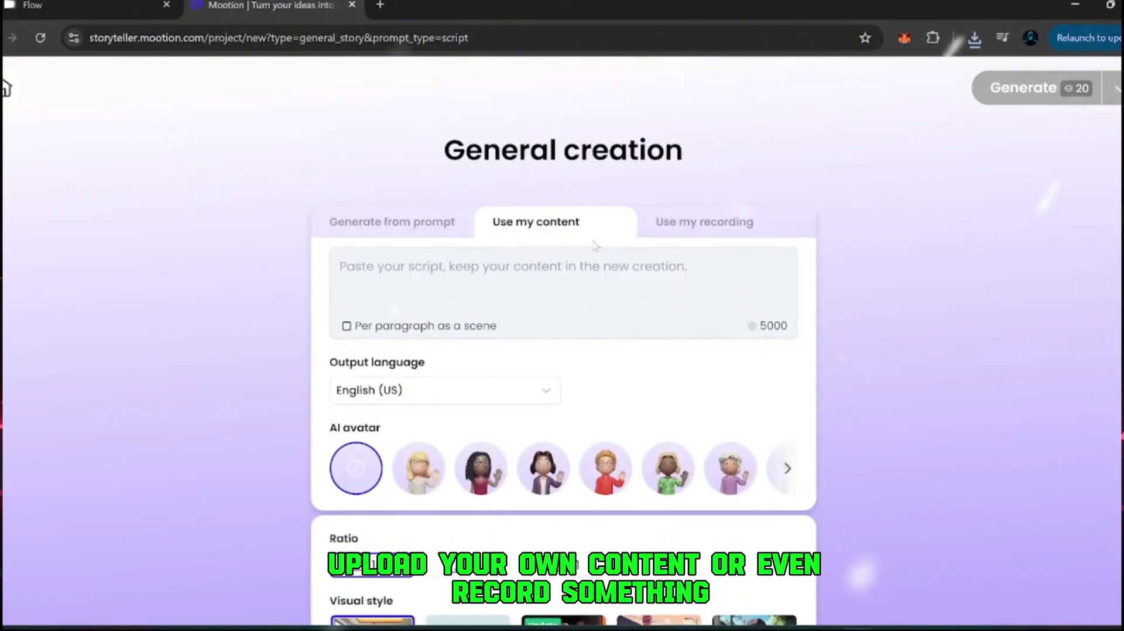
{"action": "left_click", "coordinate": [703, 223]}
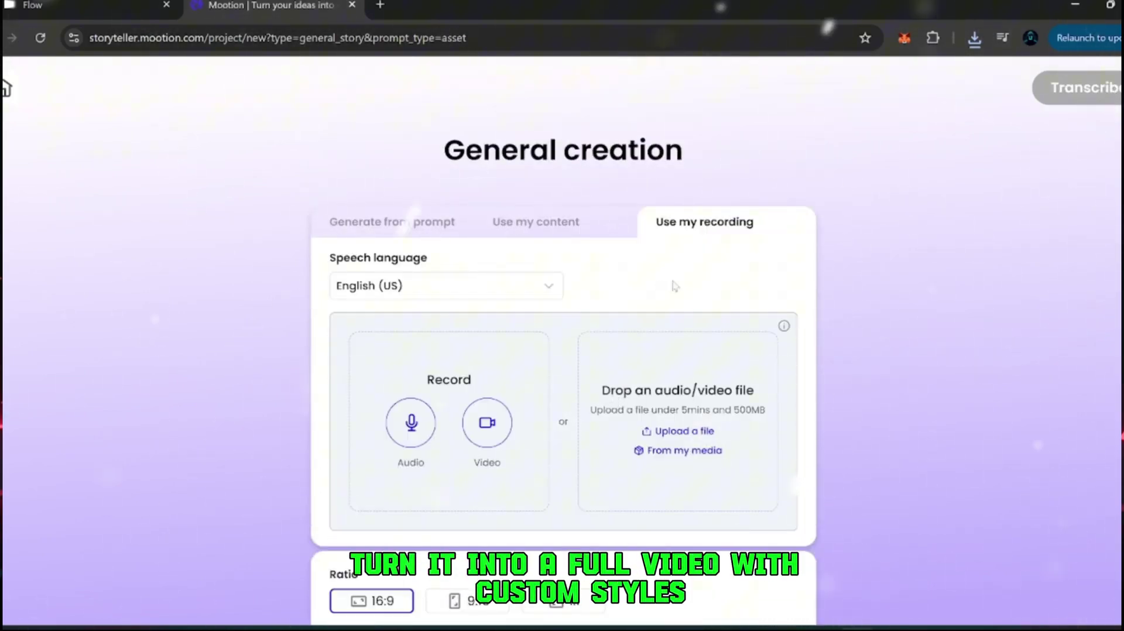
{"action": "scroll", "coordinate": [689, 285], "scroll_direction": "down", "scroll_amount": 10}
{"action": "scroll", "coordinate": [459, 393], "scroll_direction": "up", "scroll_amount": 10}
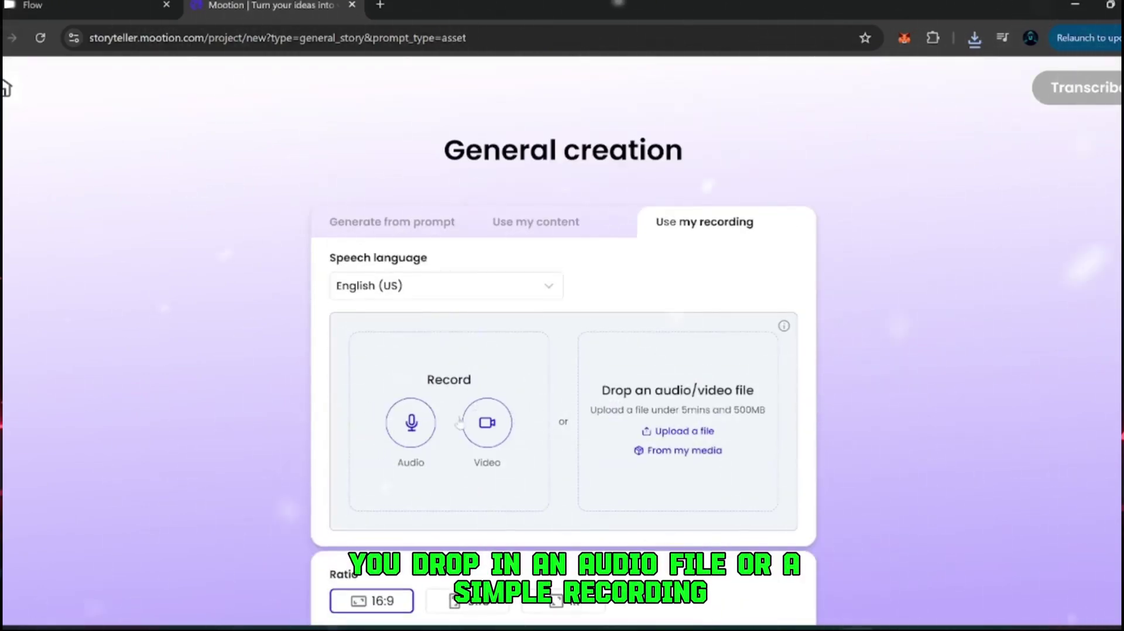
{"action": "scroll", "coordinate": [533, 395], "scroll_direction": "down", "scroll_amount": 10}
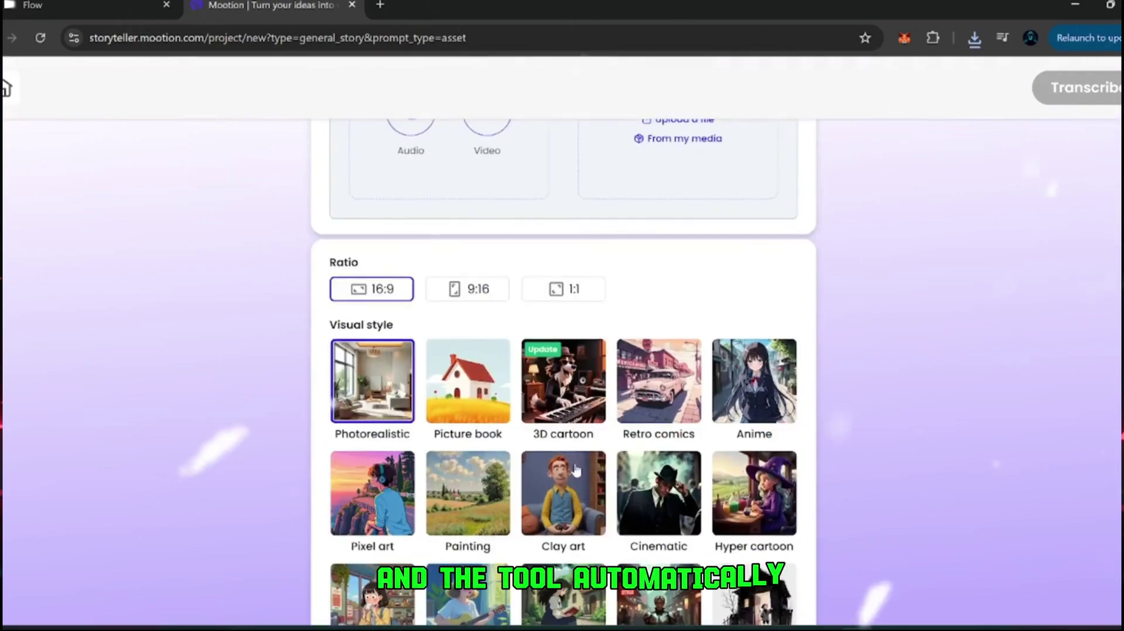
{"action": "scroll", "coordinate": [378, 419], "scroll_direction": "up", "scroll_amount": 10}
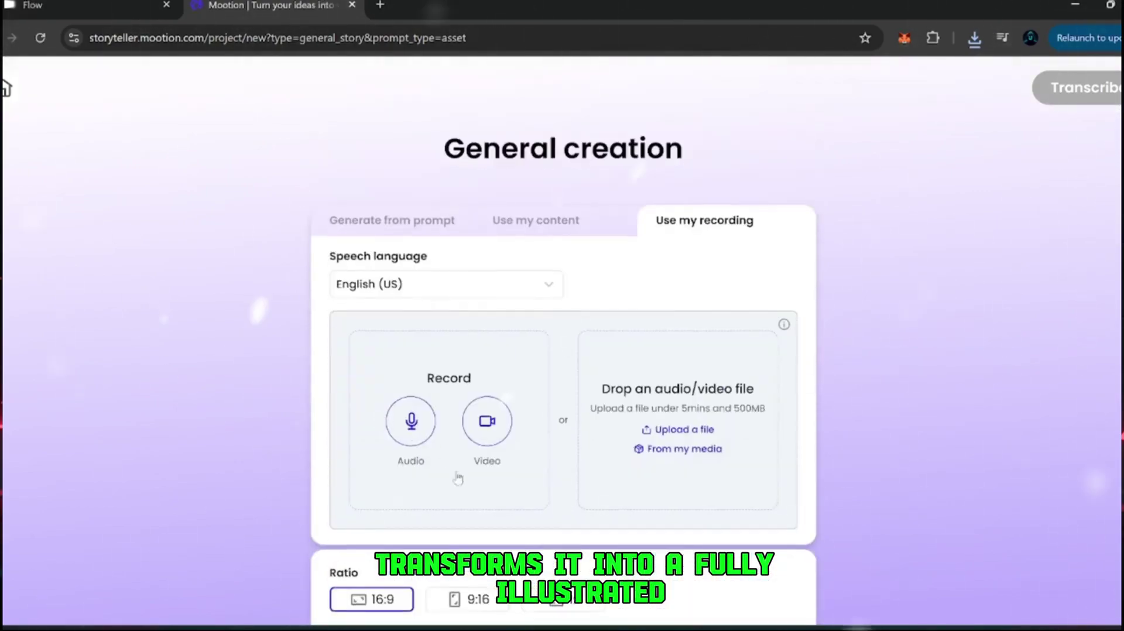
{"action": "scroll", "coordinate": [372, 398], "scroll_direction": "down", "scroll_amount": 6}
{"action": "scroll", "coordinate": [410, 439], "scroll_direction": "down", "scroll_amount": 1}
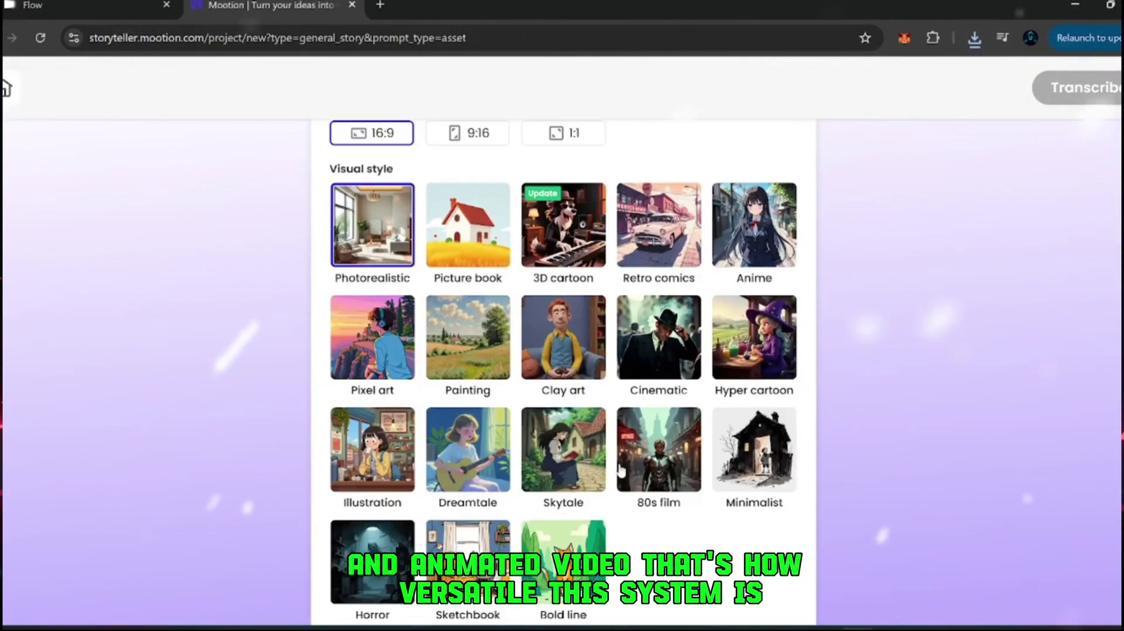
{"action": "key", "text": "alt+Left"}
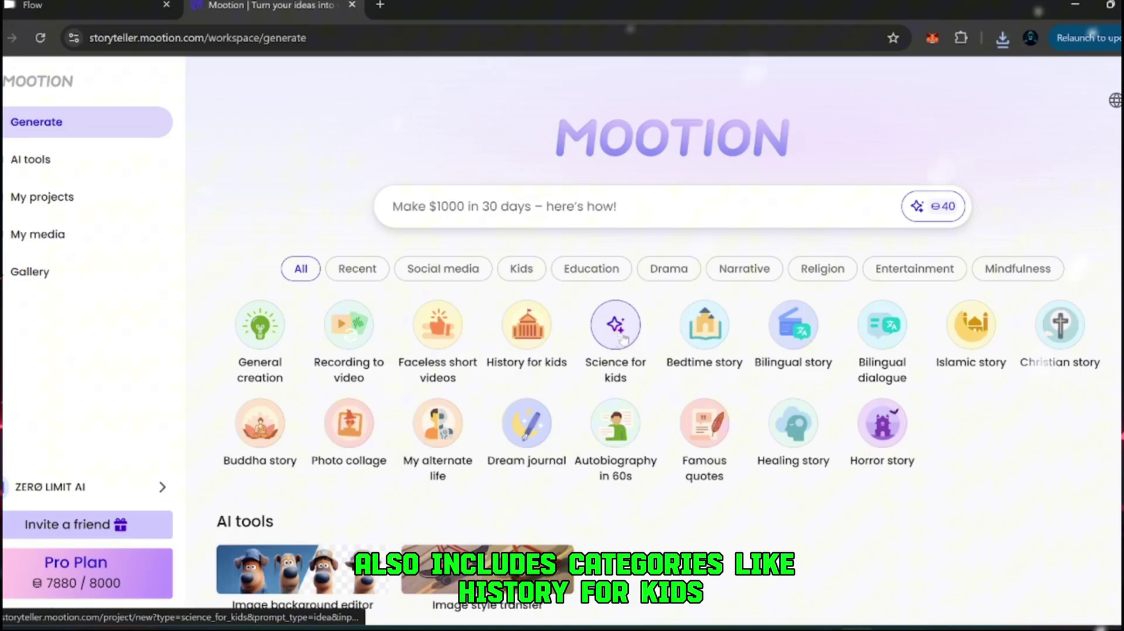
Step: Filter templates to Education, leaving eight such as Bilingual story and Bedtime story
{"action": "left_click", "coordinate": [592, 268]}
{"action": "scroll", "coordinate": [571, 386], "scroll_direction": "down", "scroll_amount": 8}
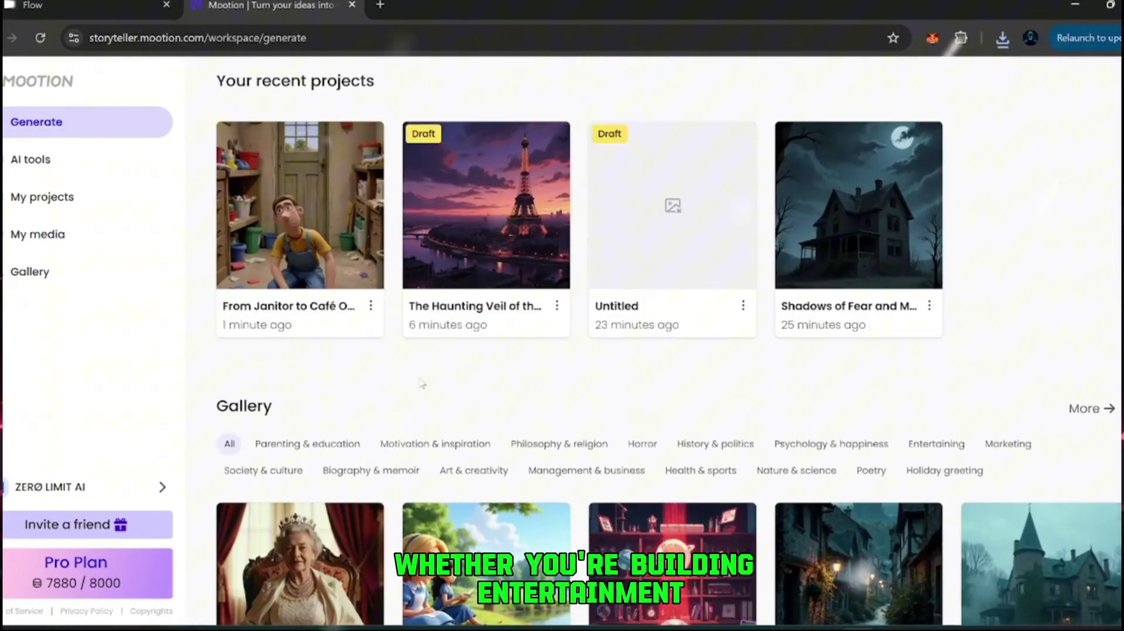
{"action": "scroll", "coordinate": [550, 376], "scroll_direction": "up", "scroll_amount": 8}
{"action": "scroll", "coordinate": [545, 386], "scroll_direction": "down", "scroll_amount": 8}
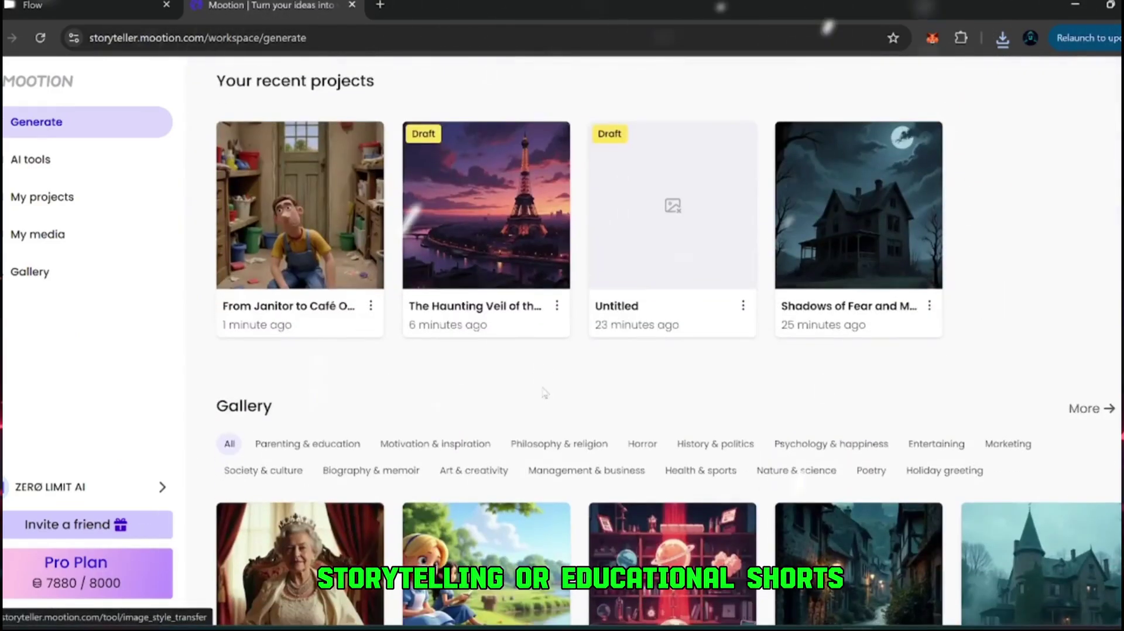
{"action": "scroll", "coordinate": [545, 393], "scroll_direction": "down", "scroll_amount": 9}
{"action": "scroll", "coordinate": [554, 405], "scroll_direction": "up", "scroll_amount": 8}
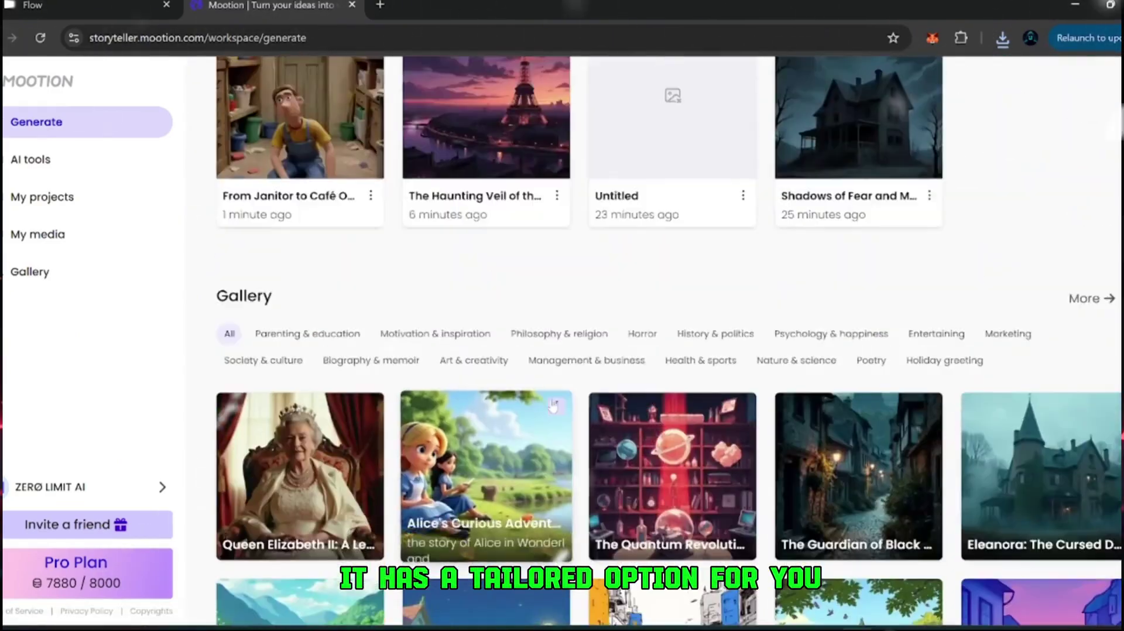
{"action": "scroll", "coordinate": [553, 405], "scroll_direction": "up", "scroll_amount": 8}
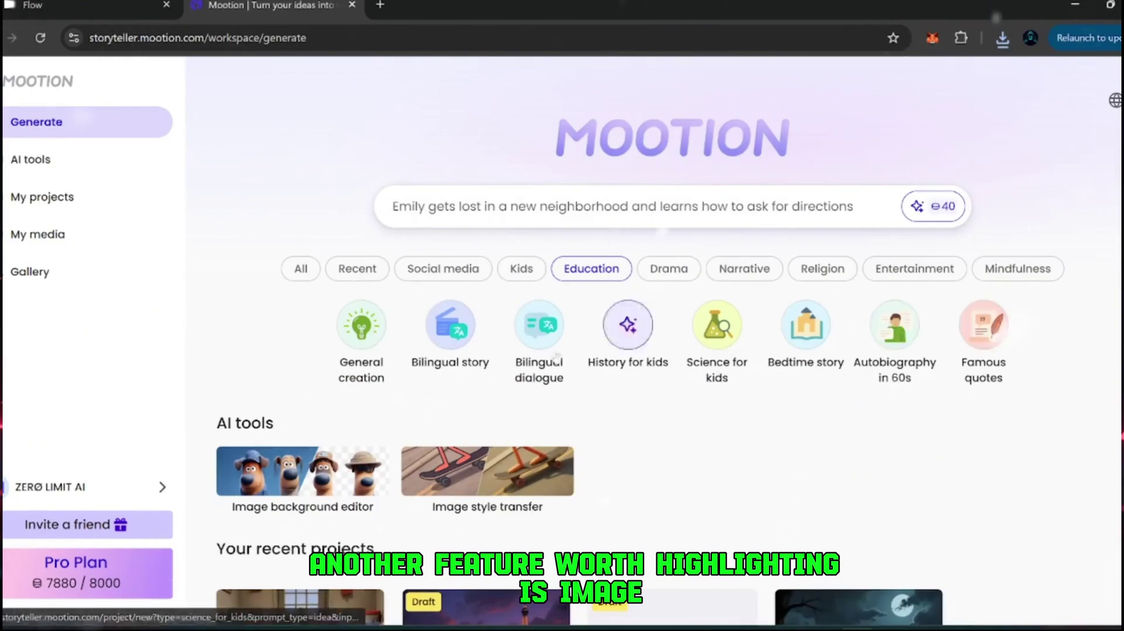
Step: Transfer the hooded neon-mask logo into Anime style with Image style transfer
{"action": "left_click", "coordinate": [503, 504]}
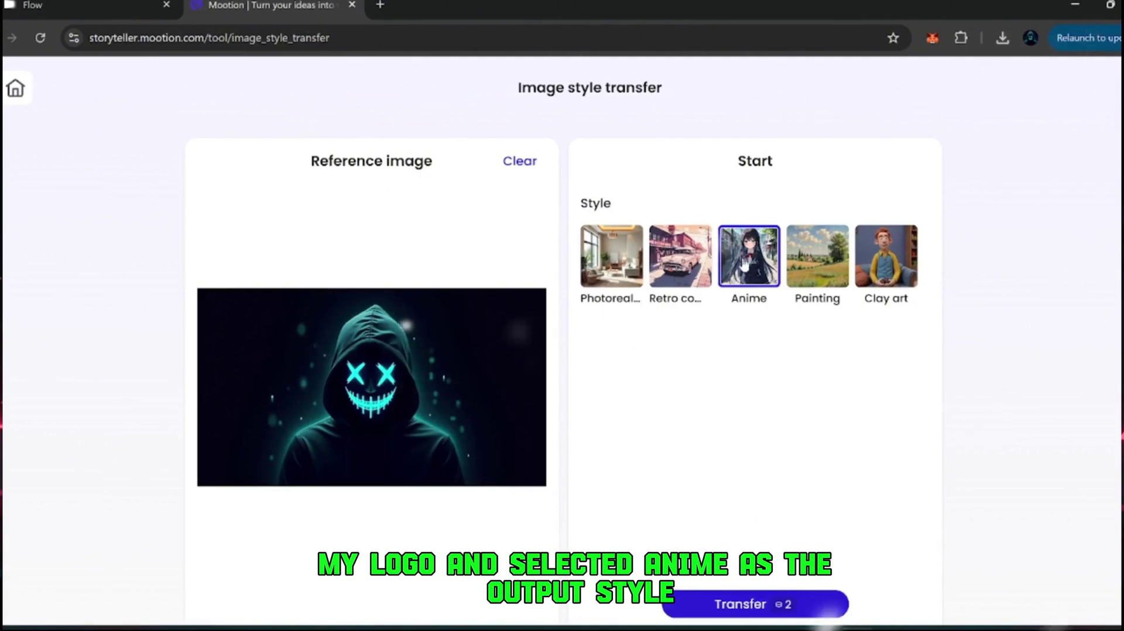
{"action": "scroll", "coordinate": [825, 612], "scroll_direction": "down", "scroll_amount": 3}
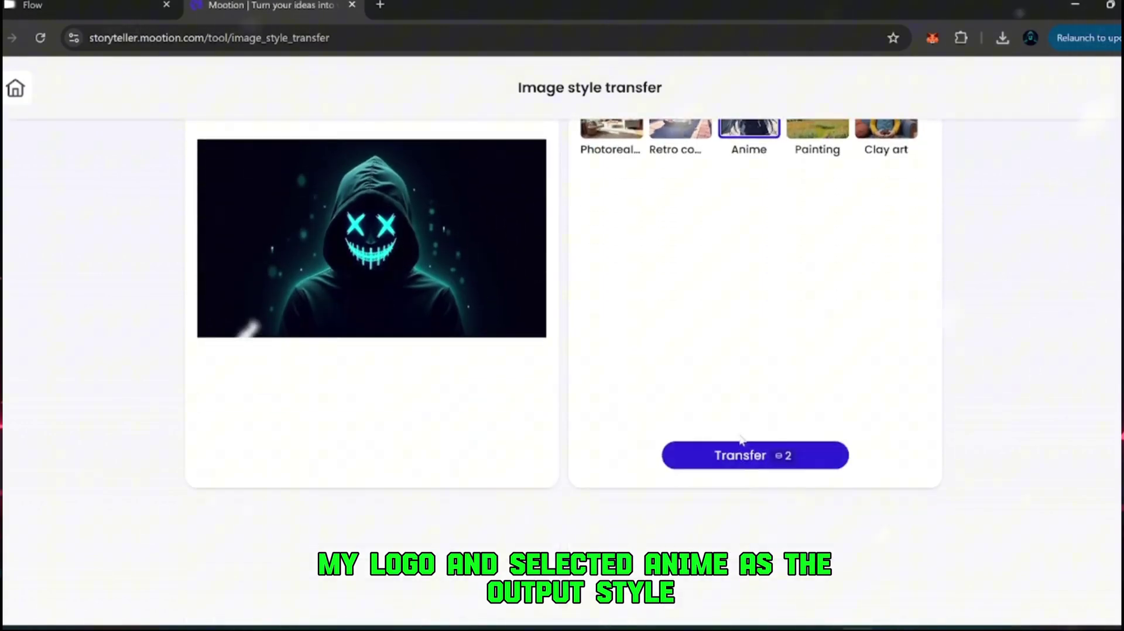
{"action": "left_click", "coordinate": [752, 455]}
{"action": "scroll", "coordinate": [559, 403], "scroll_direction": "up", "scroll_amount": 3}
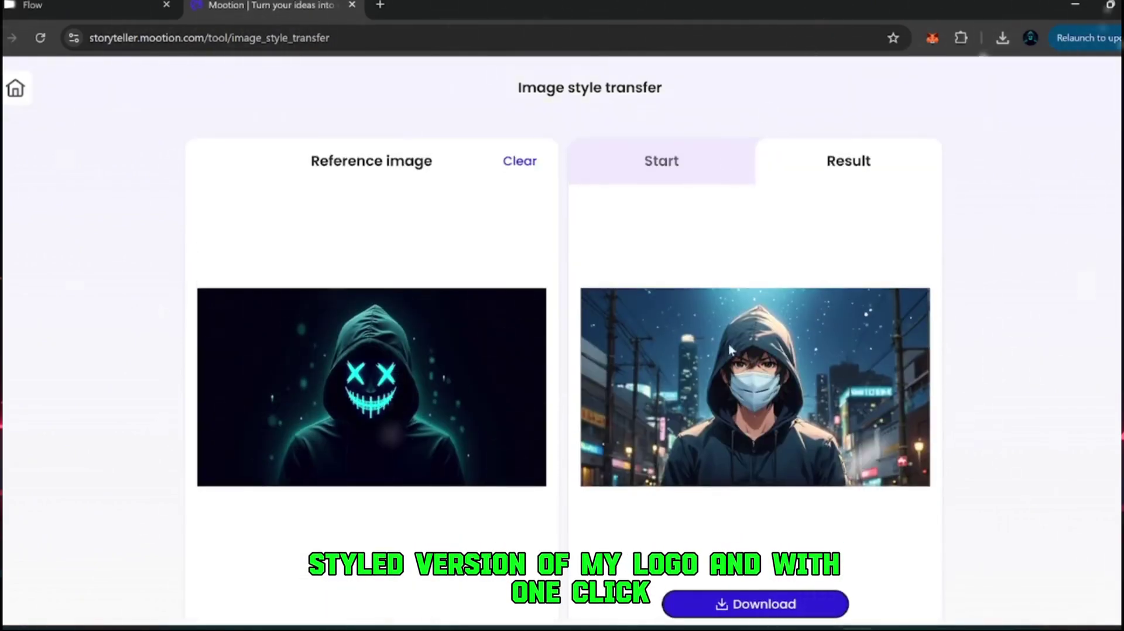
{"action": "scroll", "coordinate": [632, 464], "scroll_direction": "down", "scroll_amount": 3}
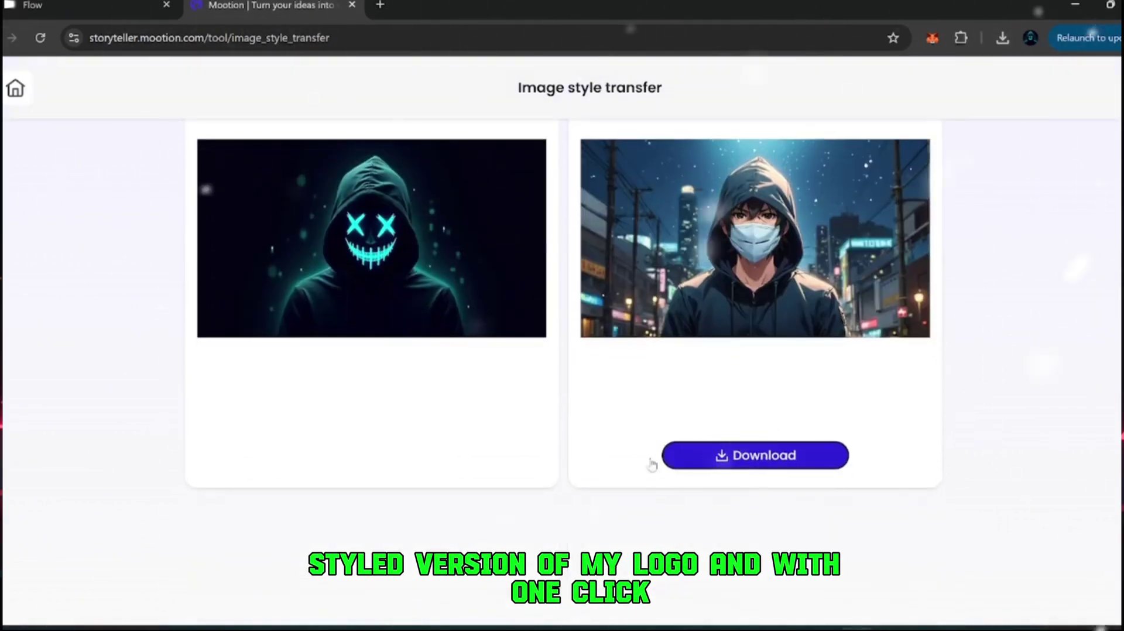
Step: Download the anime-styled logo as a JPEG and compare the Start and Result views
{"action": "left_click", "coordinate": [761, 456]}
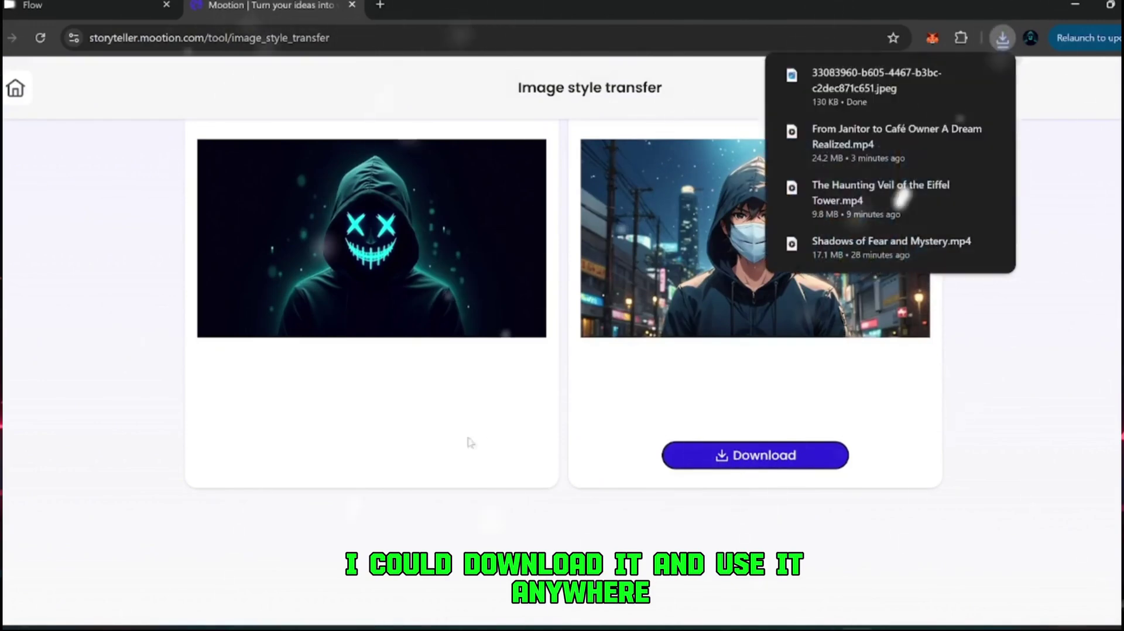
{"action": "scroll", "coordinate": [653, 356], "scroll_direction": "up", "scroll_amount": 3}
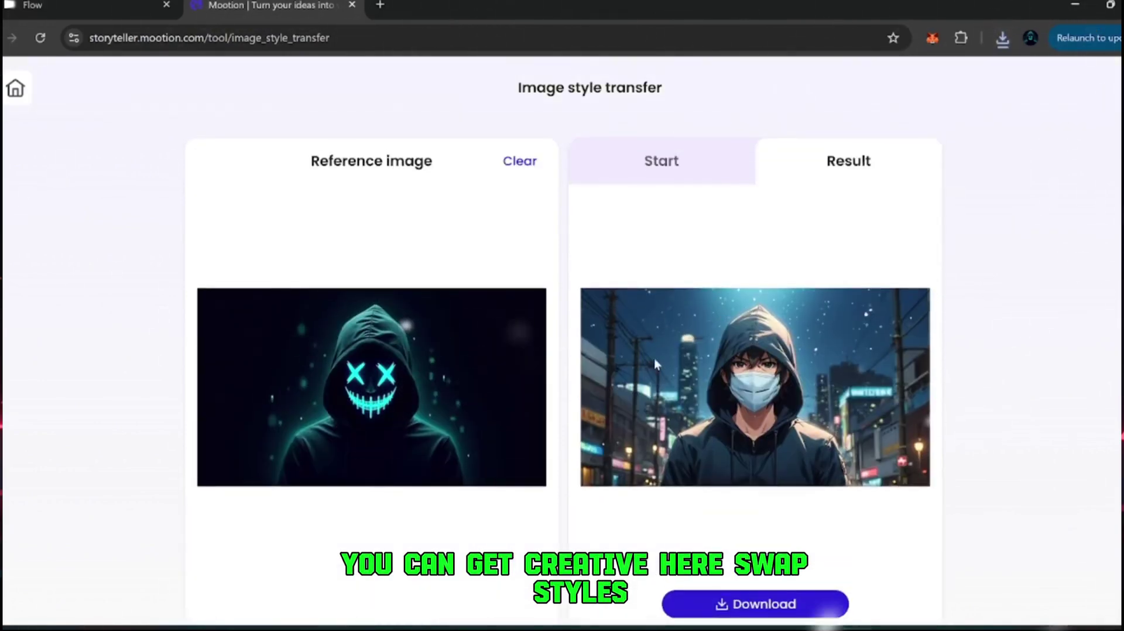
{"action": "left_click", "coordinate": [666, 175]}
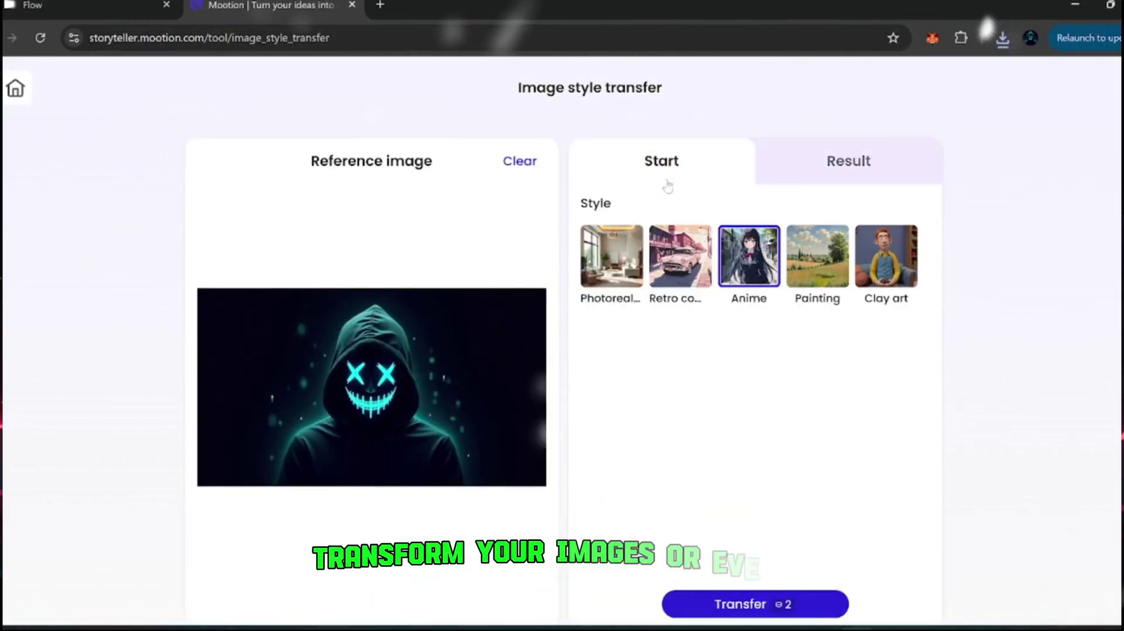
{"action": "left_click", "coordinate": [806, 171]}
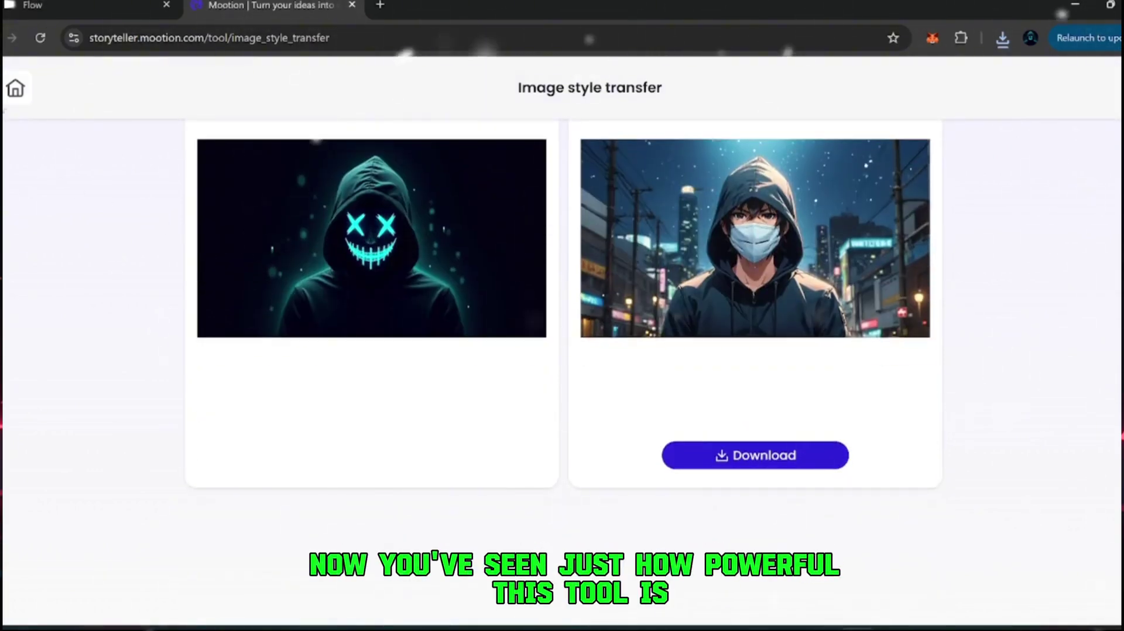
Step: Go home, browse the Generate page and Gallery, then show the AI tools page
{"action": "left_click", "coordinate": [15, 88]}
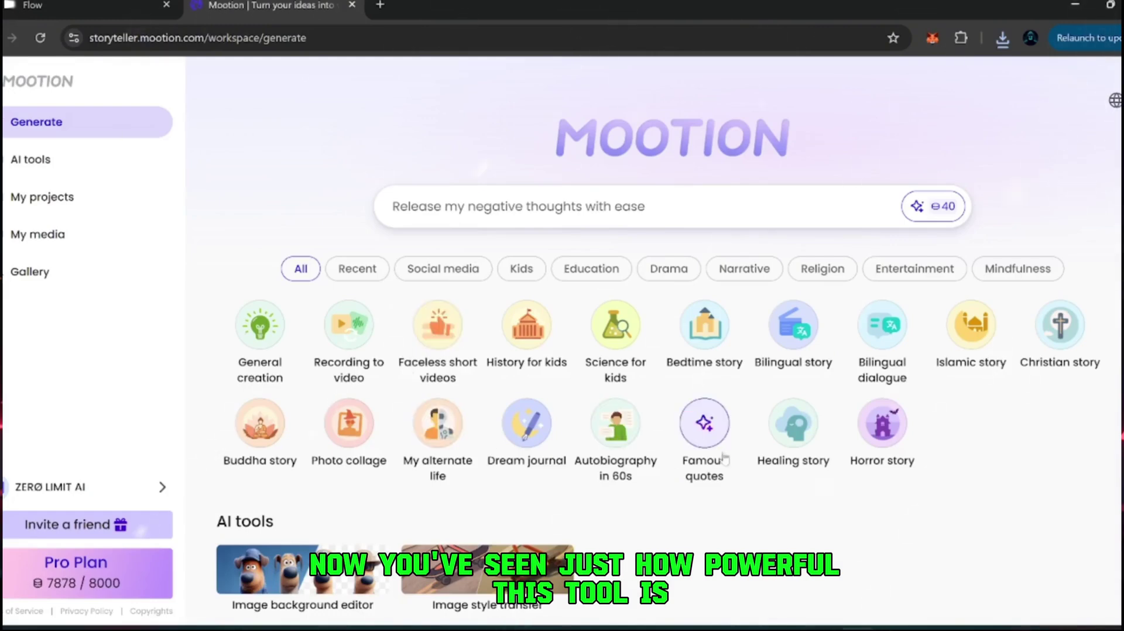
{"action": "scroll", "coordinate": [806, 518], "scroll_direction": "down", "scroll_amount": 9}
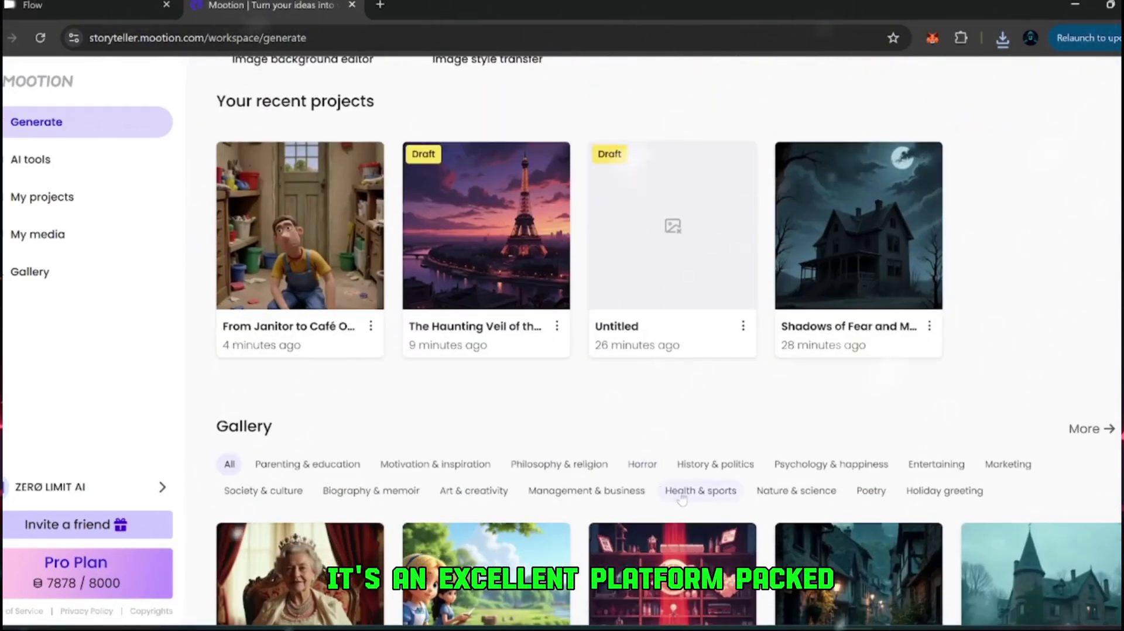
{"action": "scroll", "coordinate": [419, 477], "scroll_direction": "down", "scroll_amount": 10}
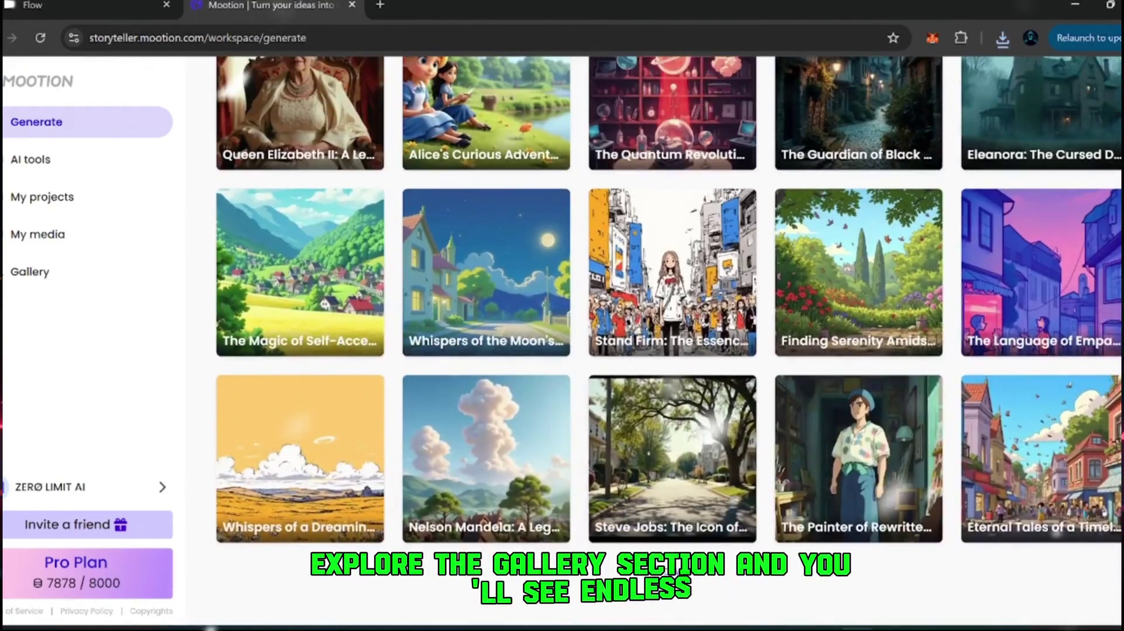
{"action": "left_click", "coordinate": [672, 537]}
{"action": "scroll", "coordinate": [559, 339], "scroll_direction": "down", "scroll_amount": 12}
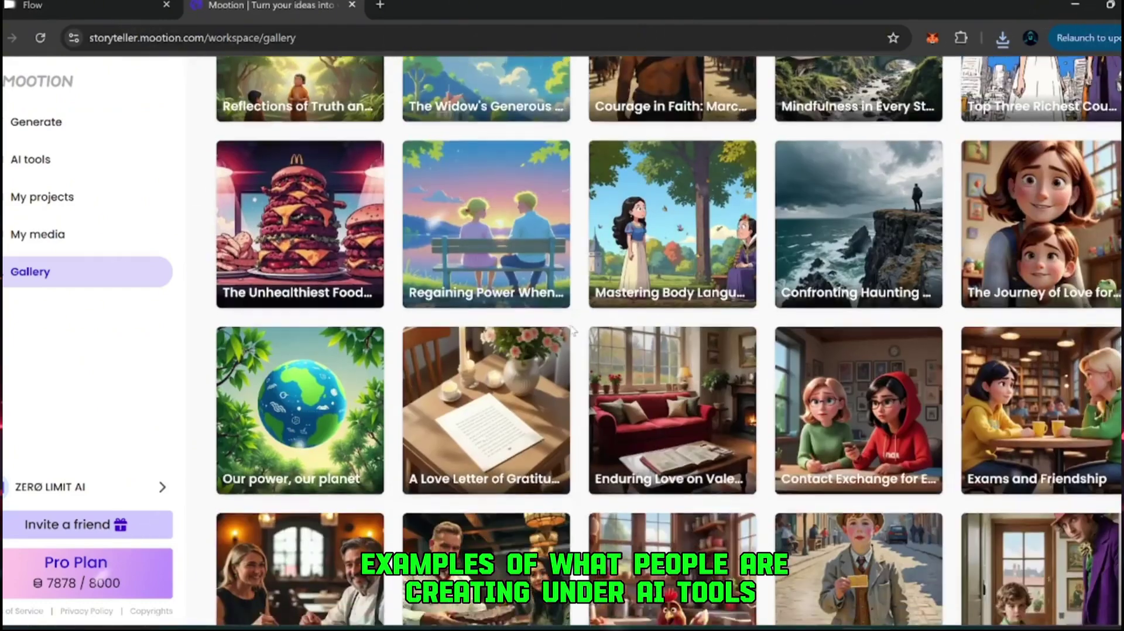
{"action": "left_click", "coordinate": [22, 158]}
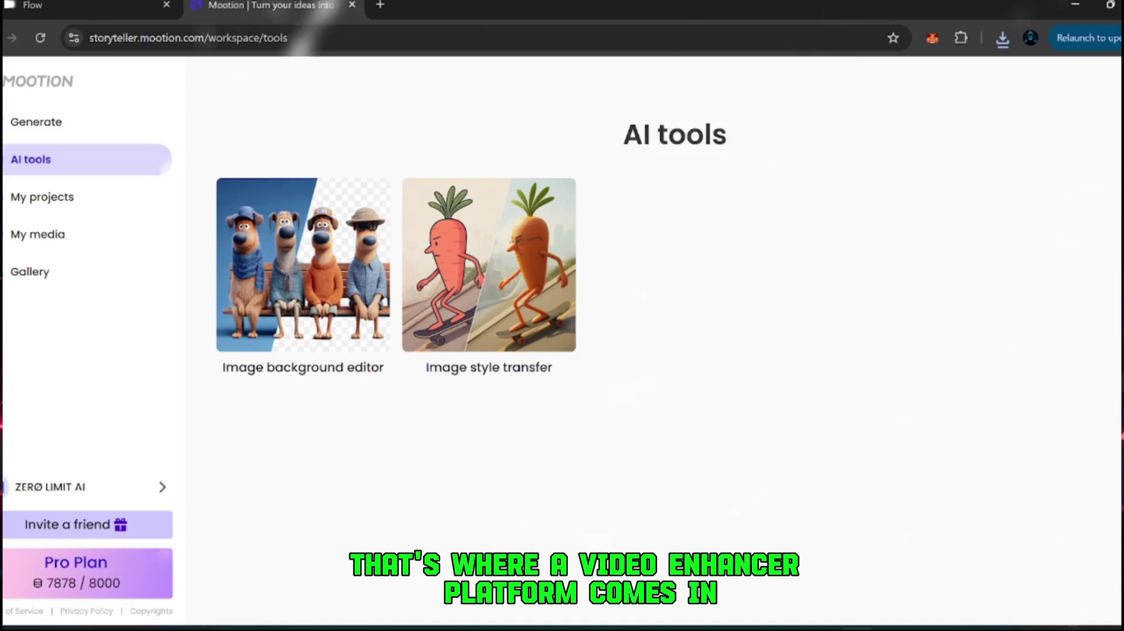
Step: Search 'vmake ai' in a new tab and reach Vmake's Video & Image Enhancer upload page
{"action": "left_click", "coordinate": [380, 4]}
{"action": "type", "text": "vmake ai"}
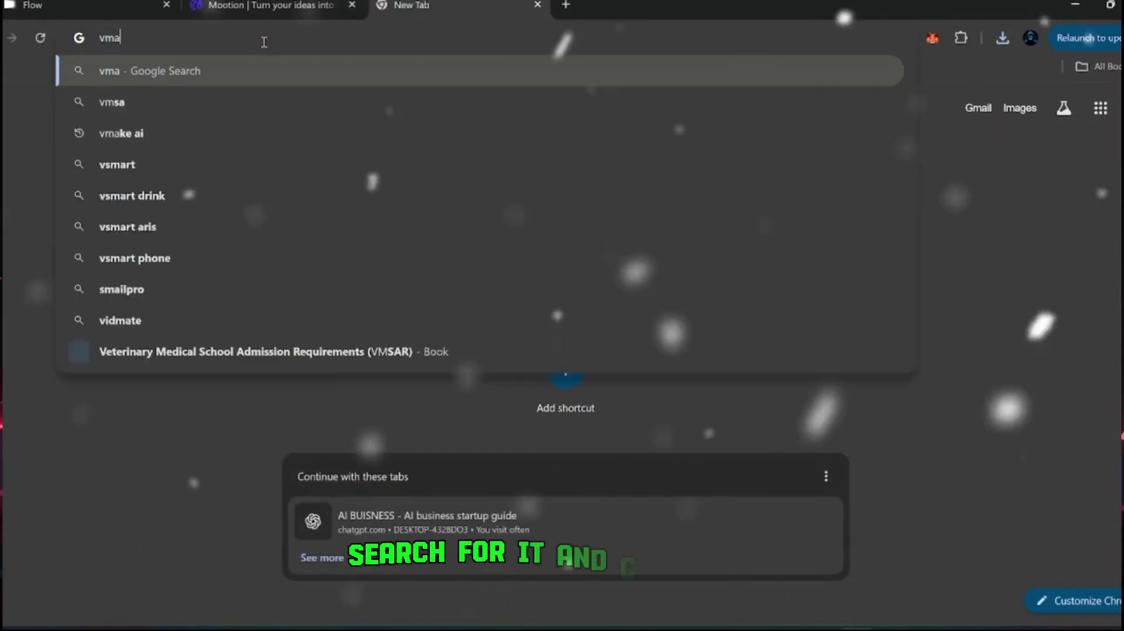
{"action": "key", "text": "Return"}
{"action": "left_click", "coordinate": [234, 273]}
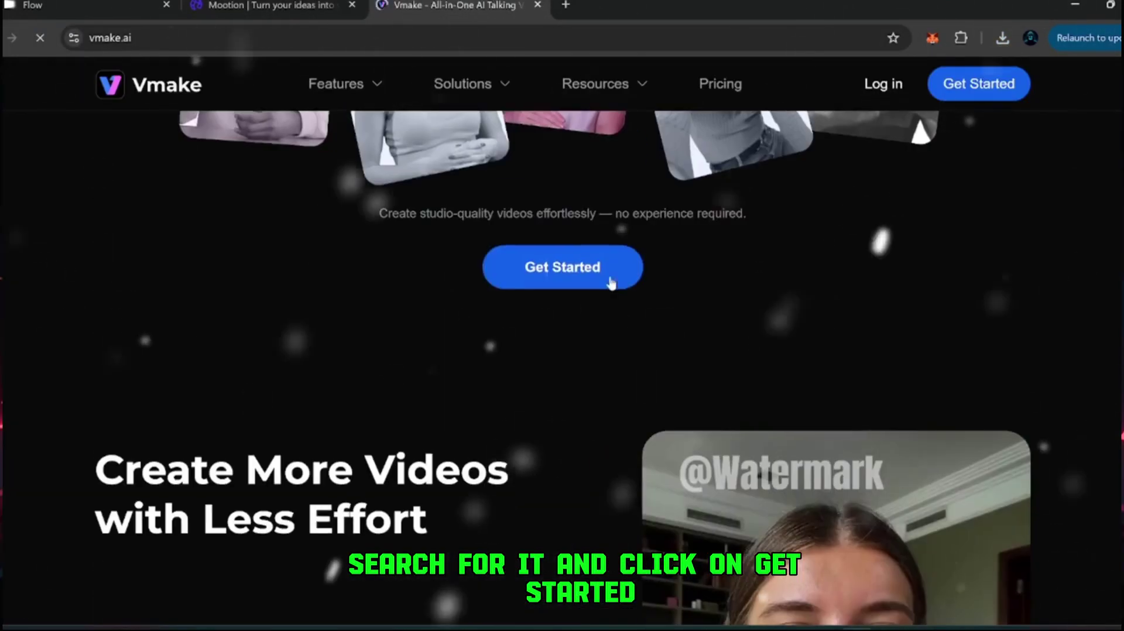
{"action": "left_click", "coordinate": [602, 266]}
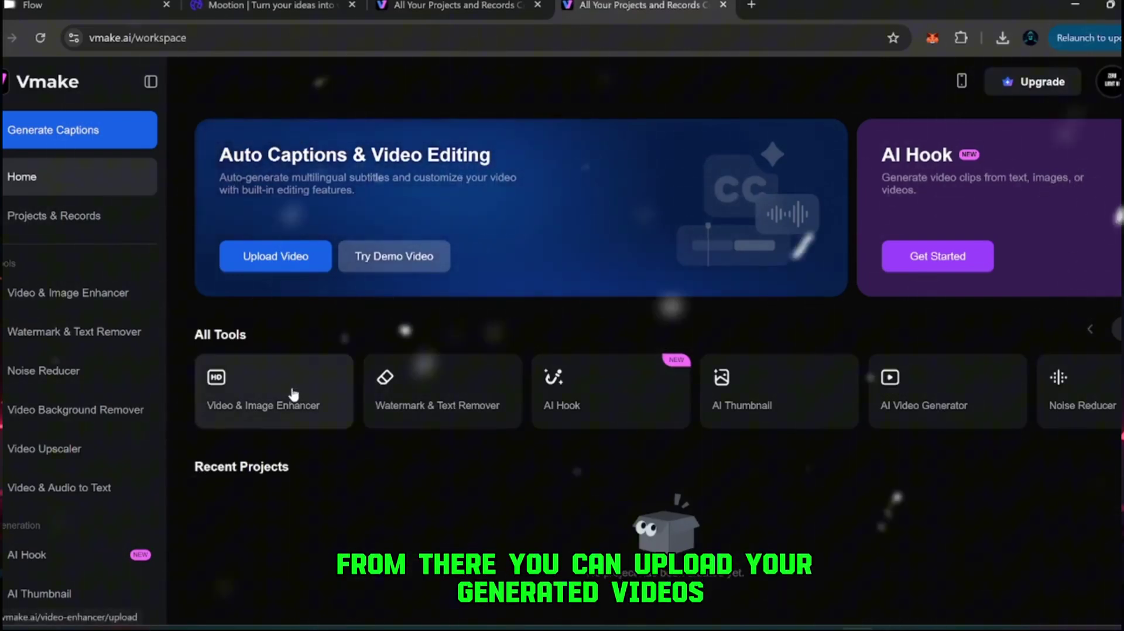
{"action": "left_click", "coordinate": [292, 391]}
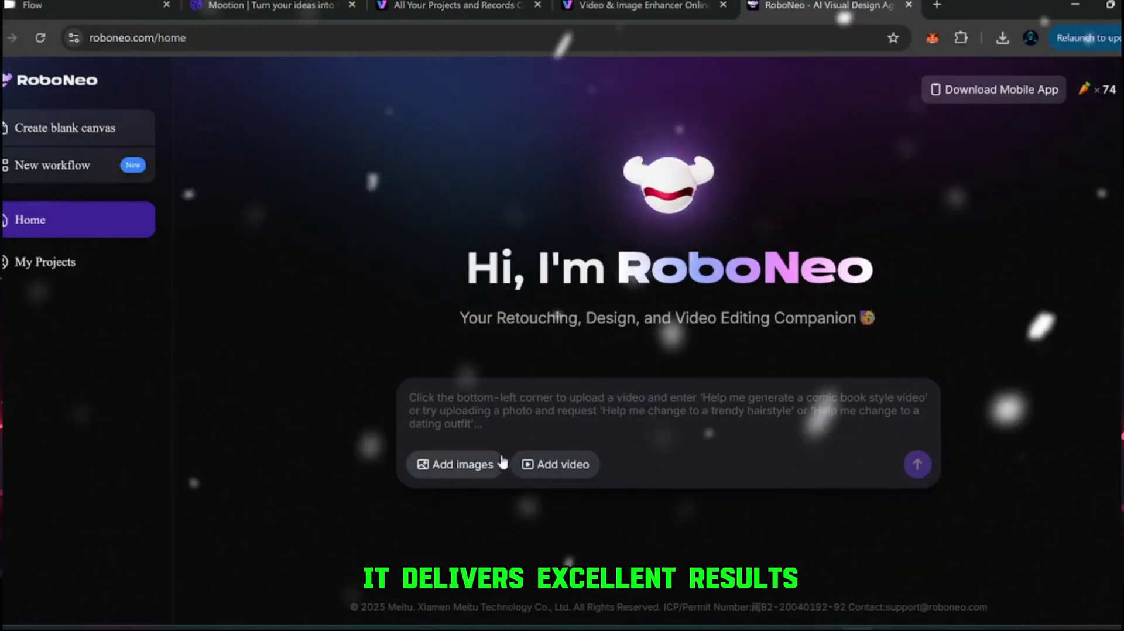
{"action": "left_click", "coordinate": [461, 405]}
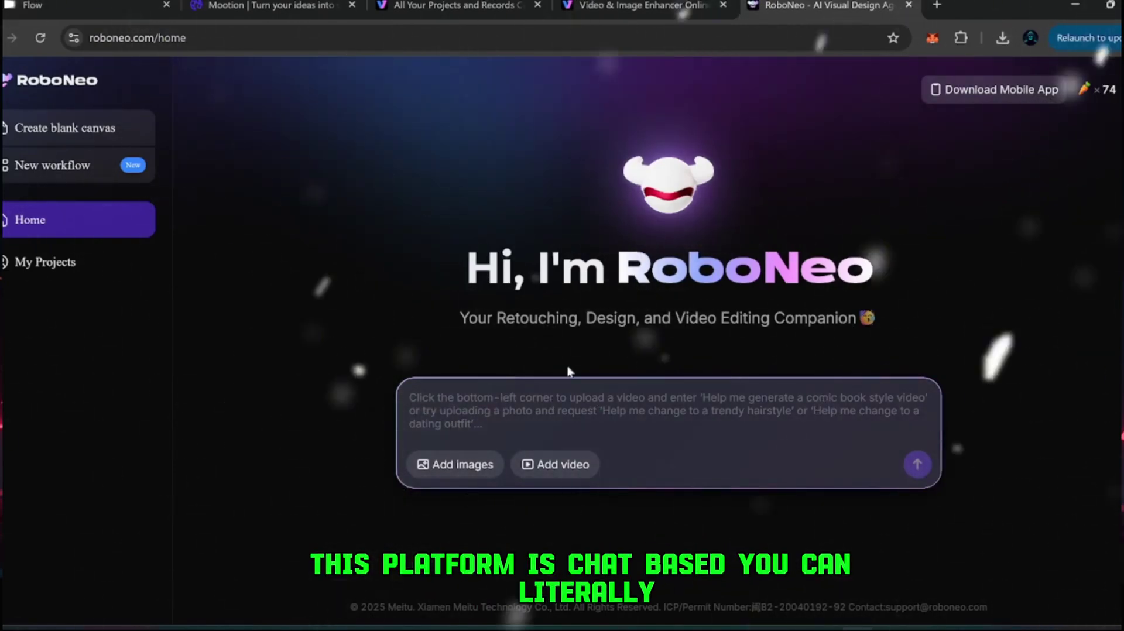
{"action": "left_click", "coordinate": [628, 430]}
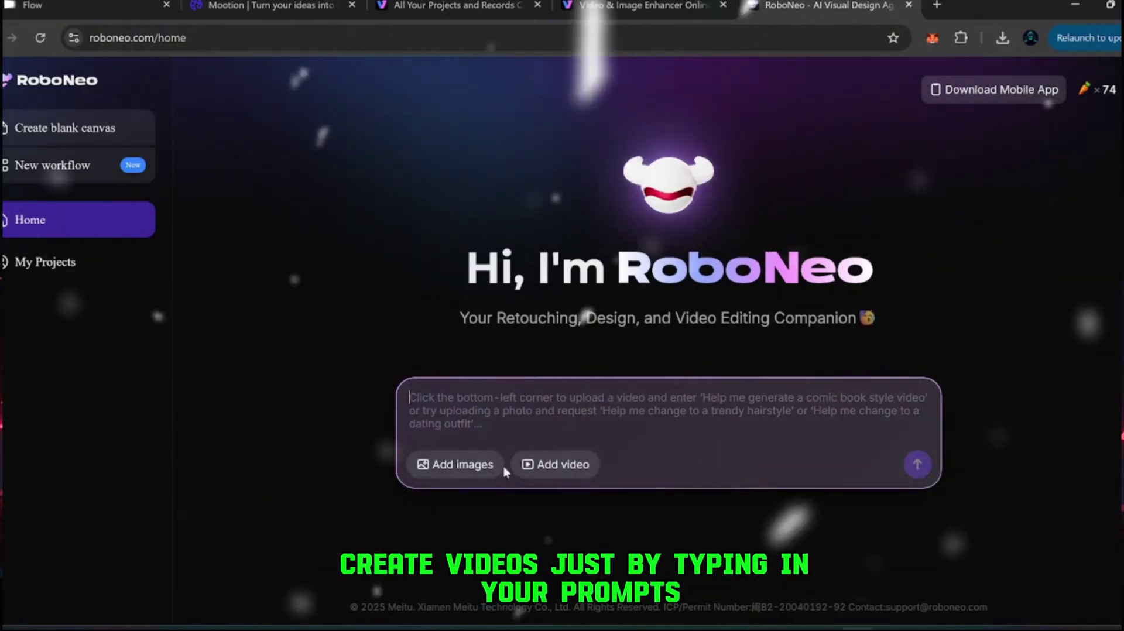